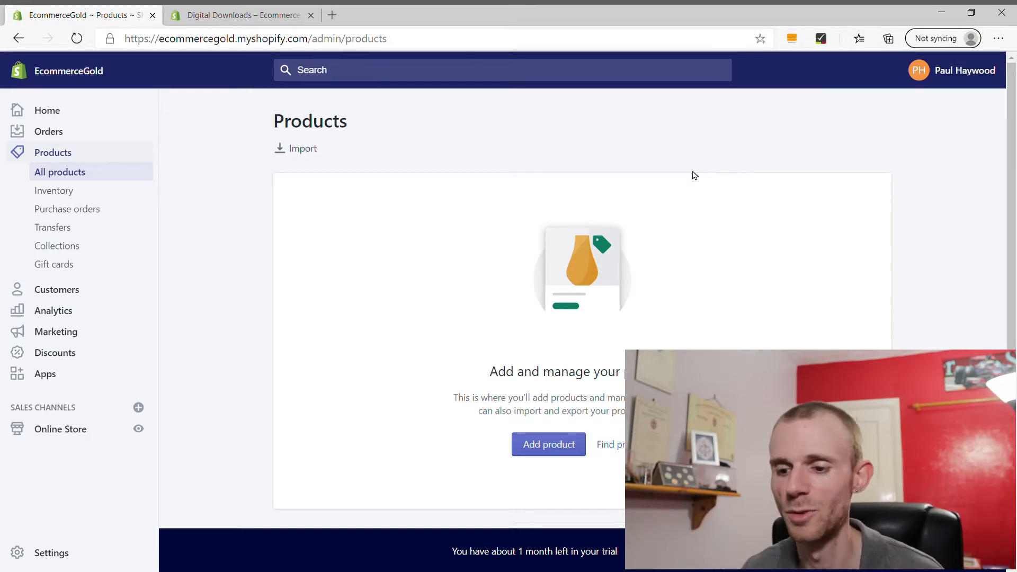
Start a new product and title it "Men's Seiko Watch"
left_click(566, 437)
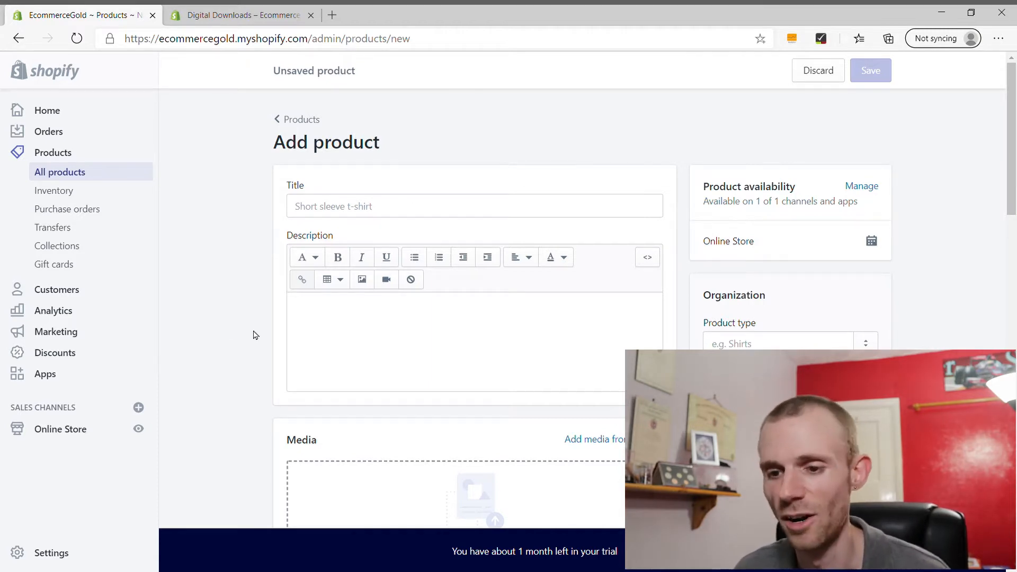
left_click(359, 216)
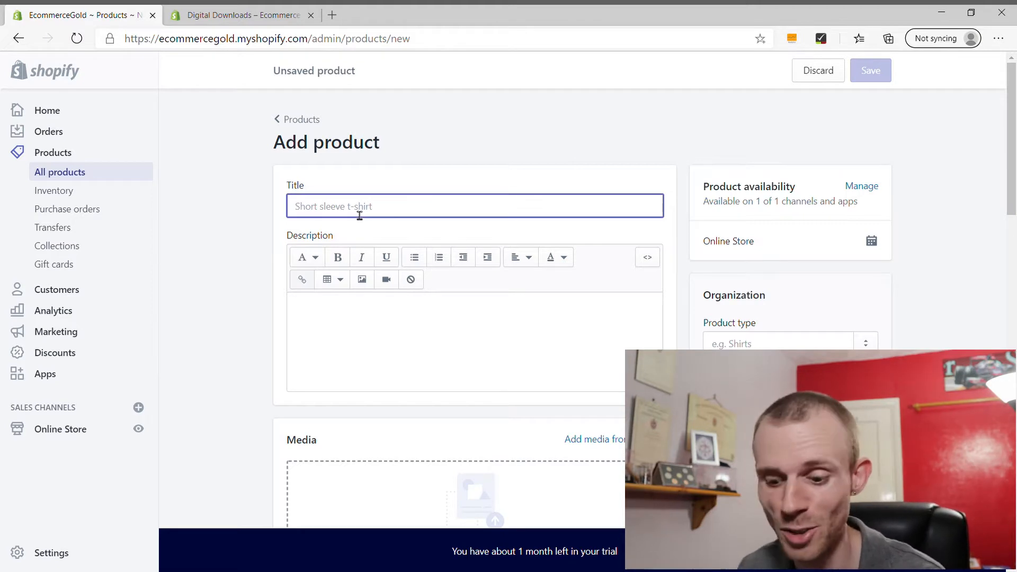
type("Men's")
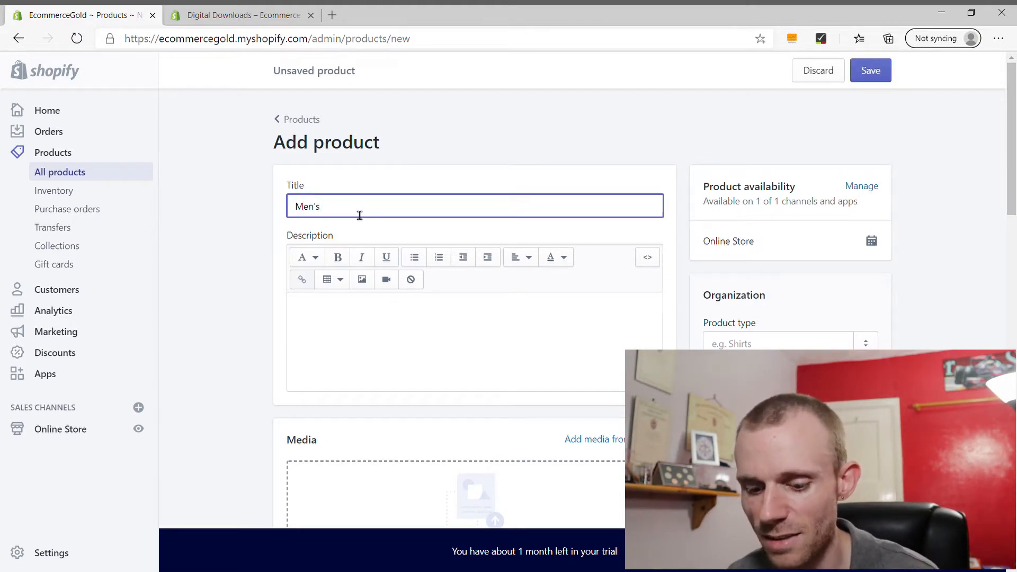
type(" Seiko ")
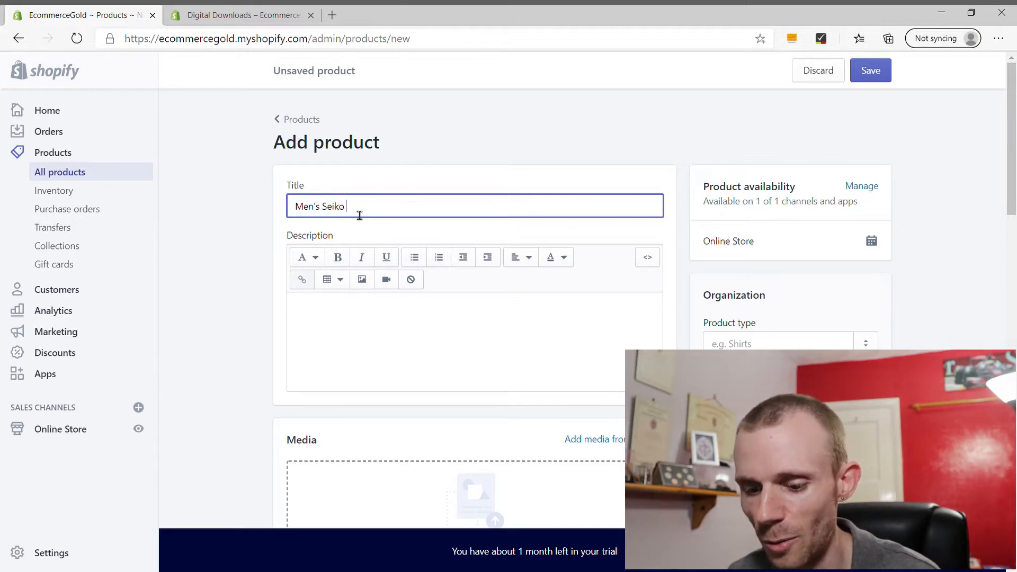
type("Watch")
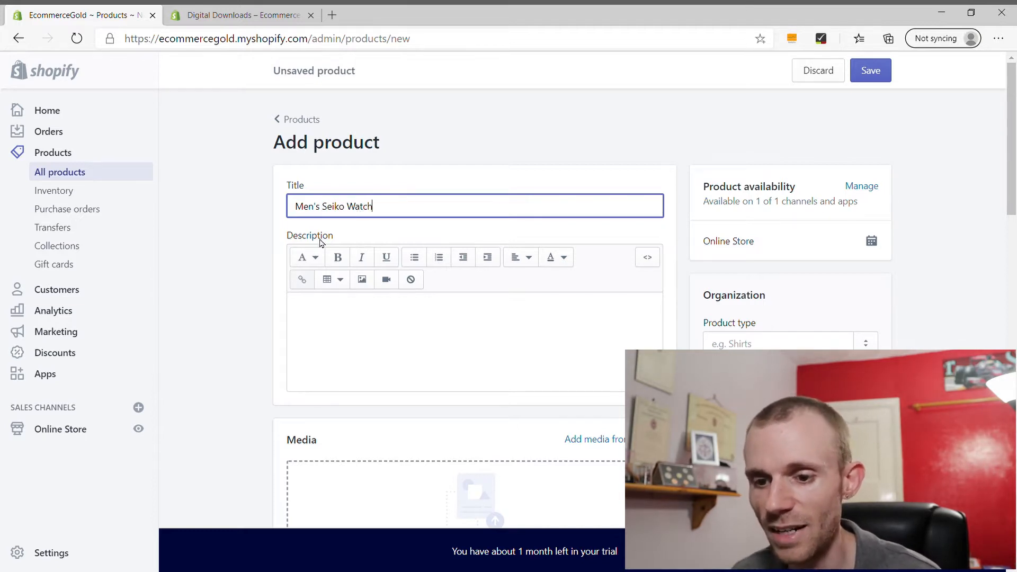
Enter "Seiko watch for men." as the product description
left_click(428, 331)
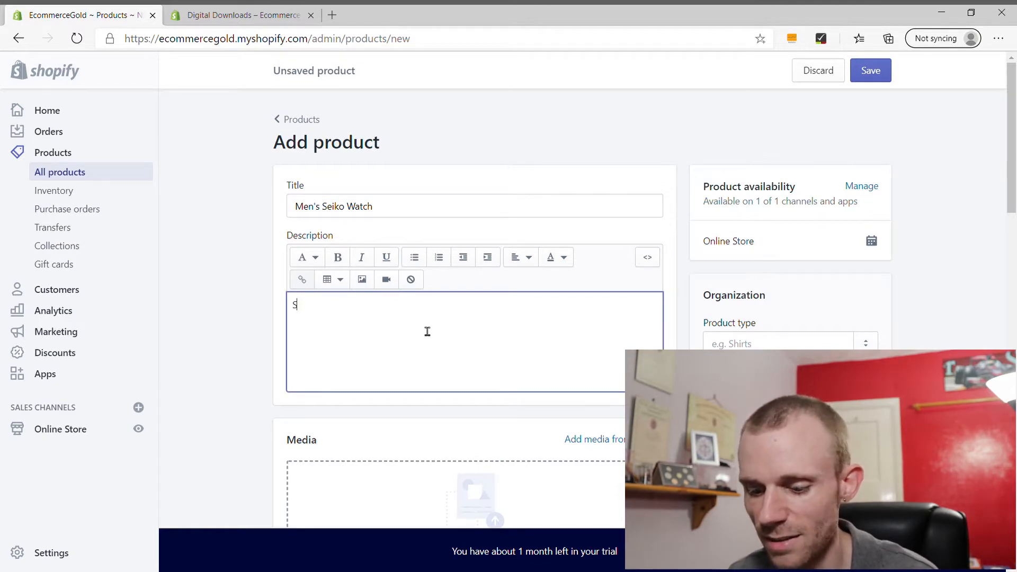
type("Seiko watc")
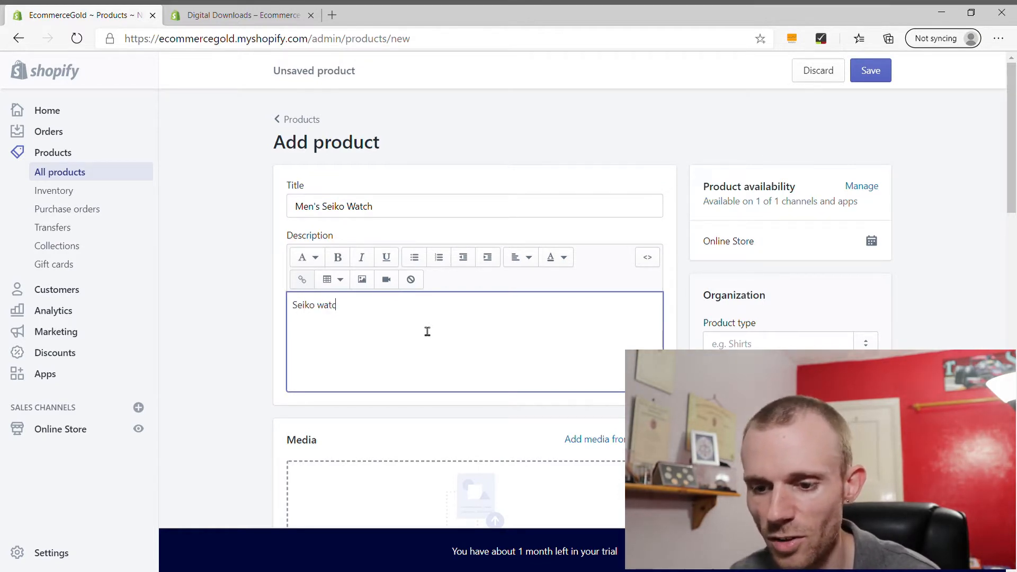
type("h for me")
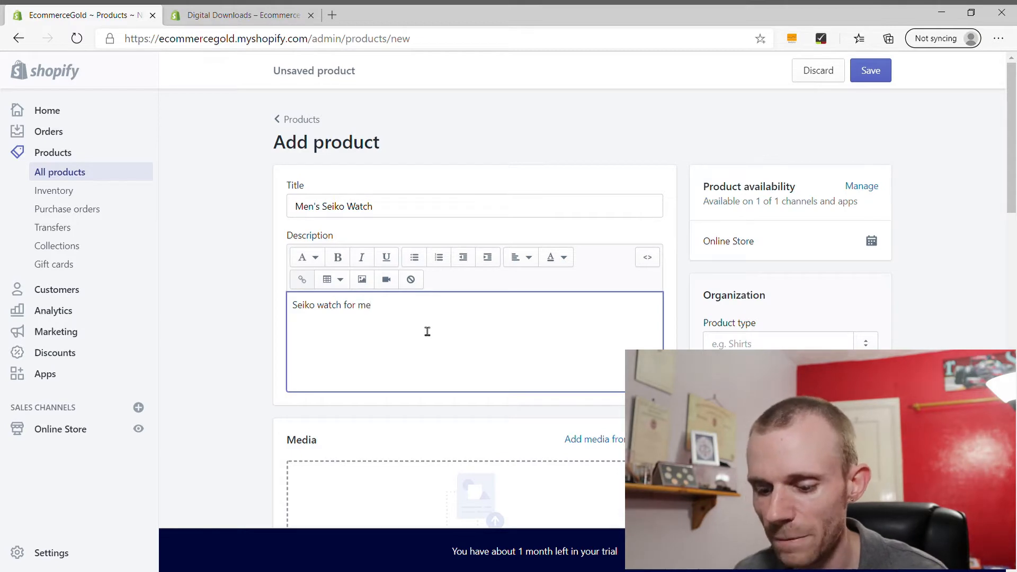
type("n")
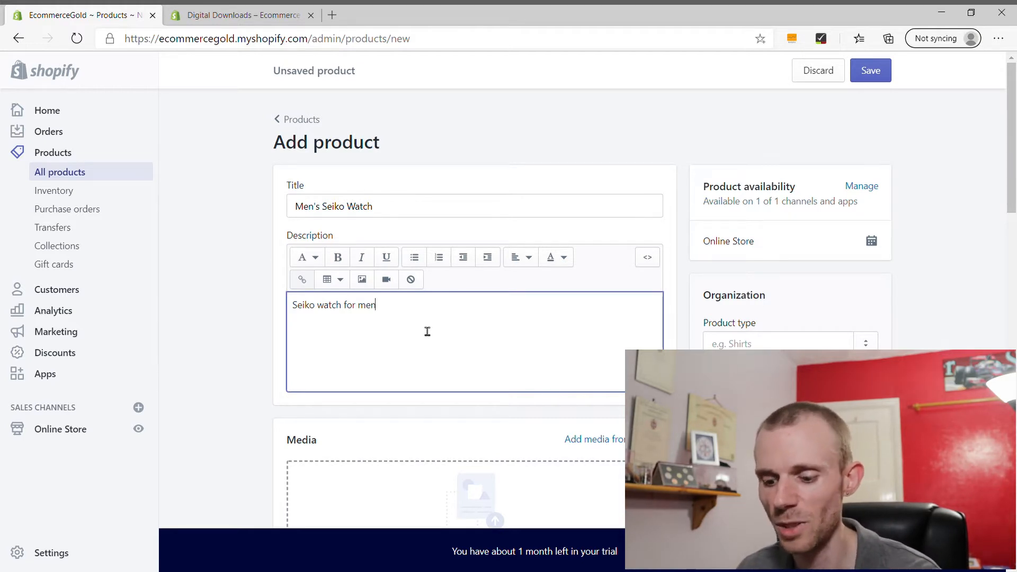
type(".")
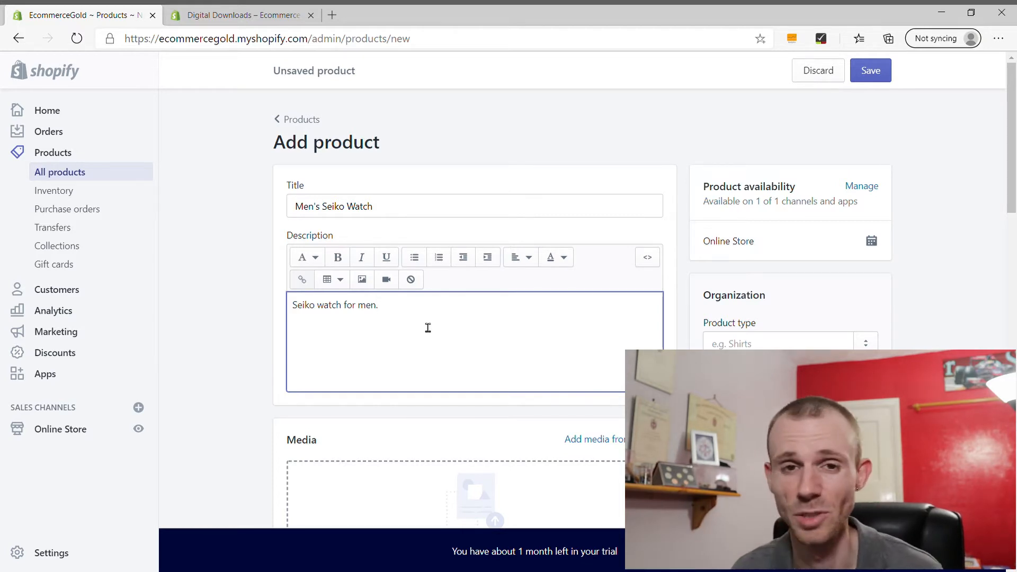
Upload two images of the watch to the product's media
scroll(495, 309, "down", 1)
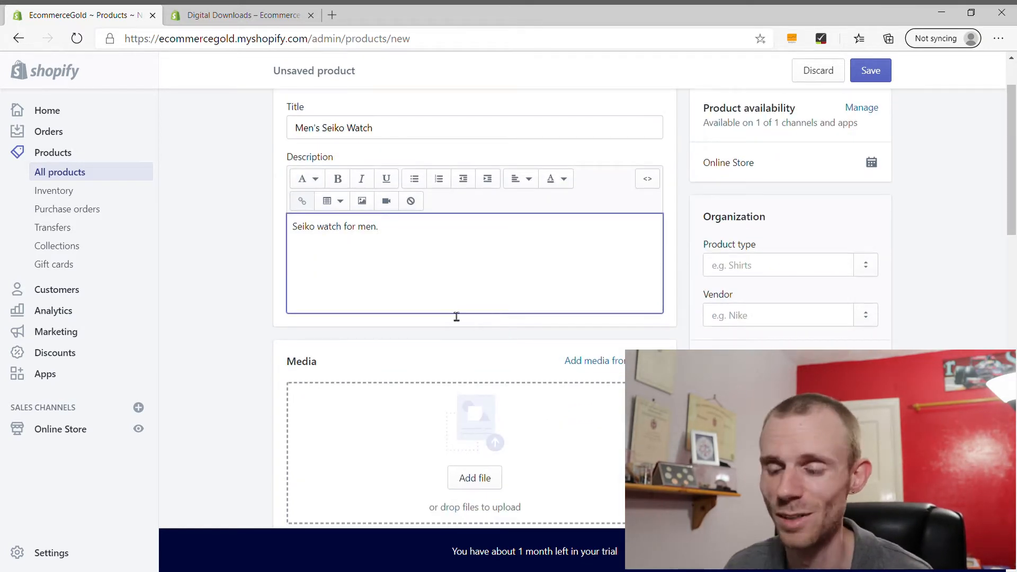
scroll(456, 316, "down", 2)
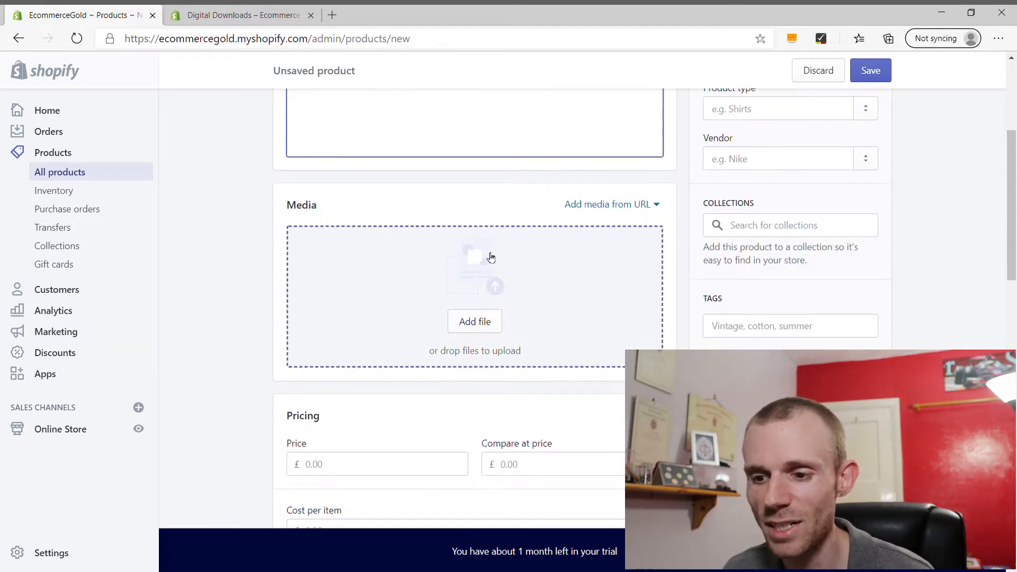
left_click(476, 278)
double_click(163, 117)
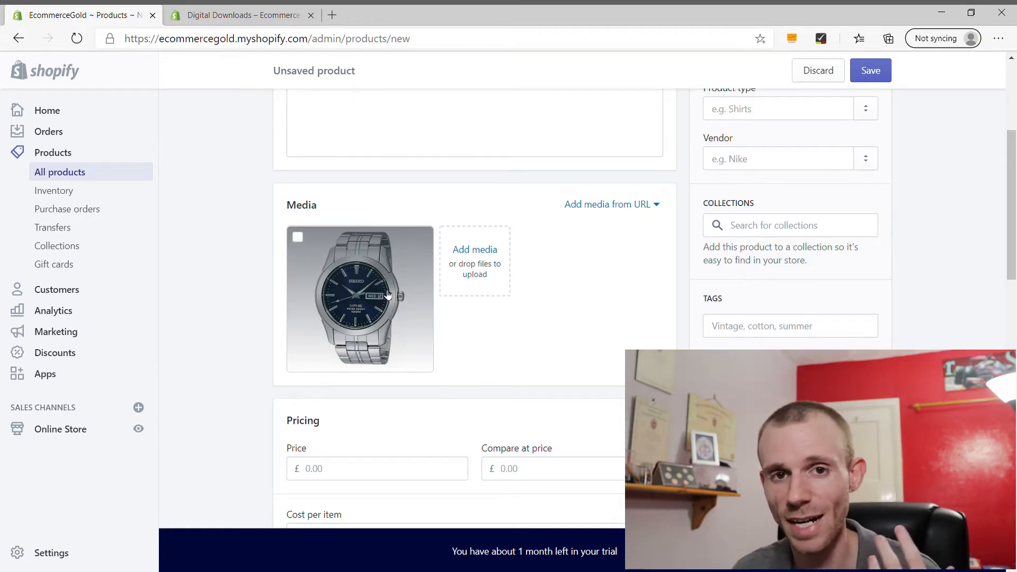
left_click_drag(388, 294, 479, 266)
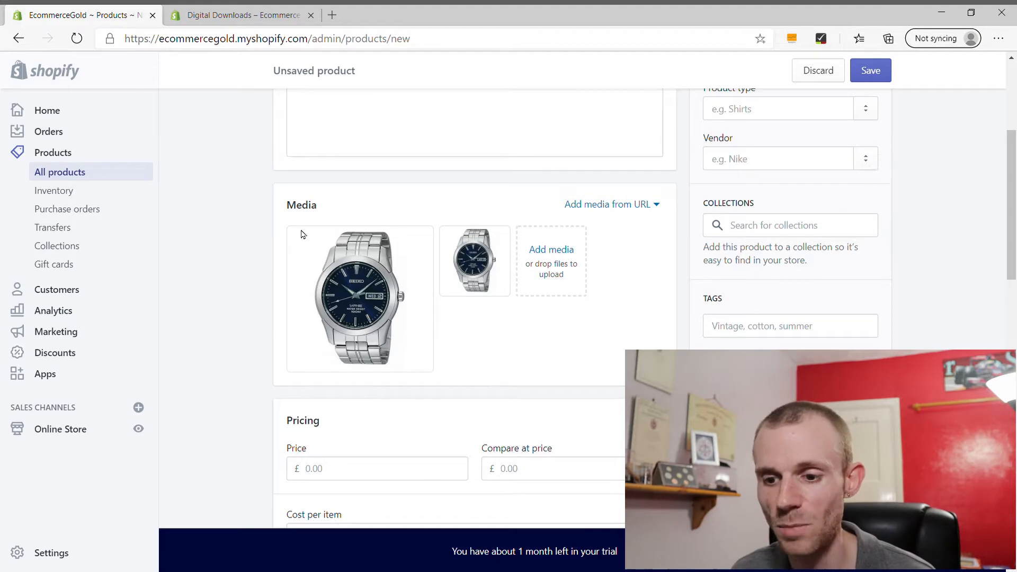
Add the alt text "Men's Seiko Watch" to the first product image, save it and close the preview
left_click(381, 321)
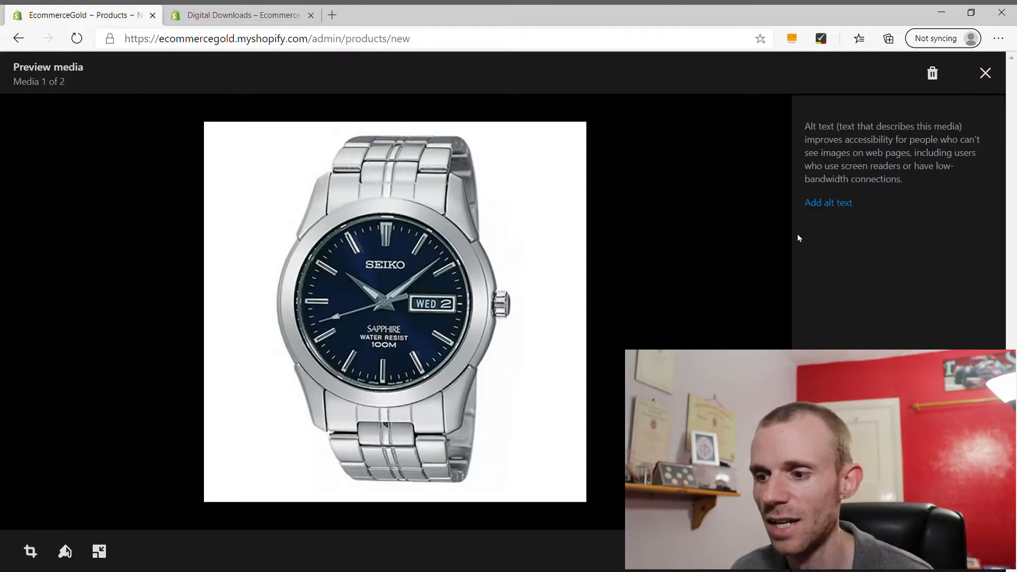
left_click(813, 205)
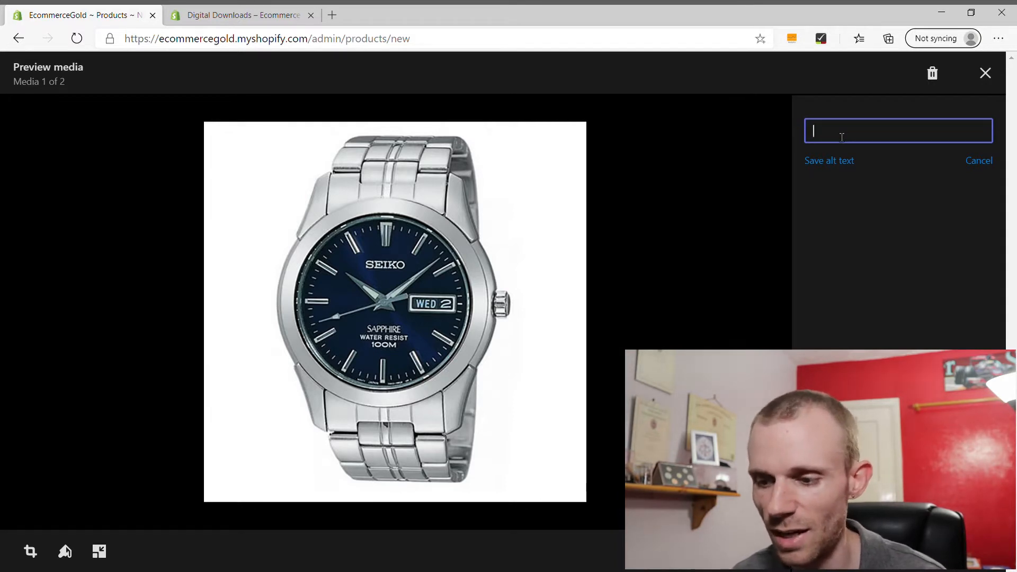
type("Men's S")
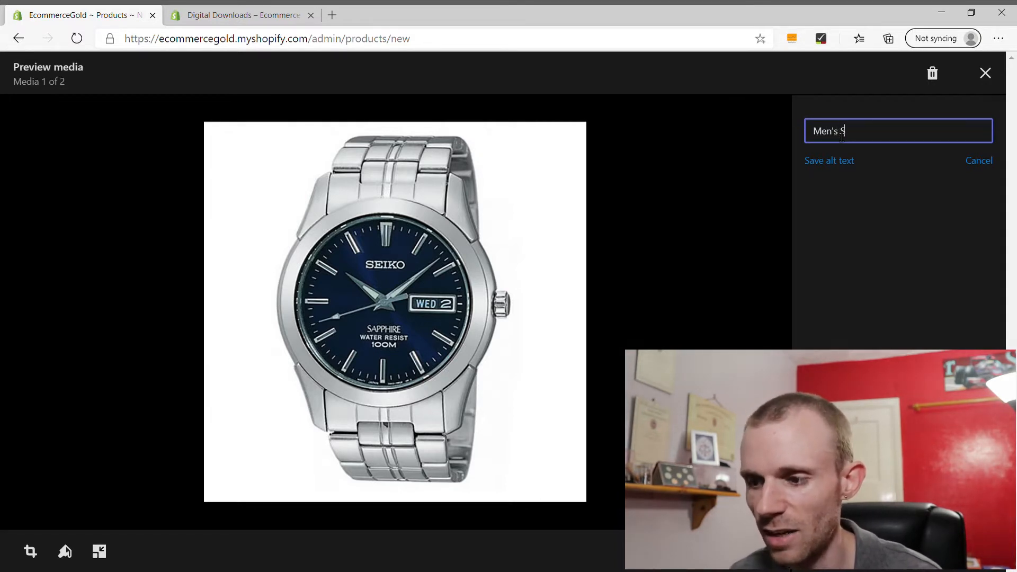
type("eiko Watc")
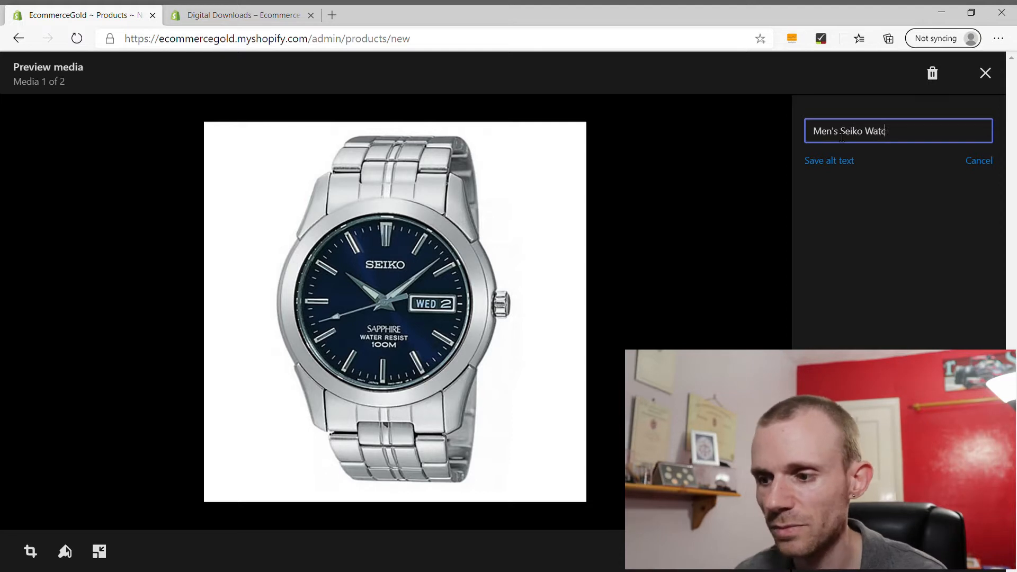
type("h")
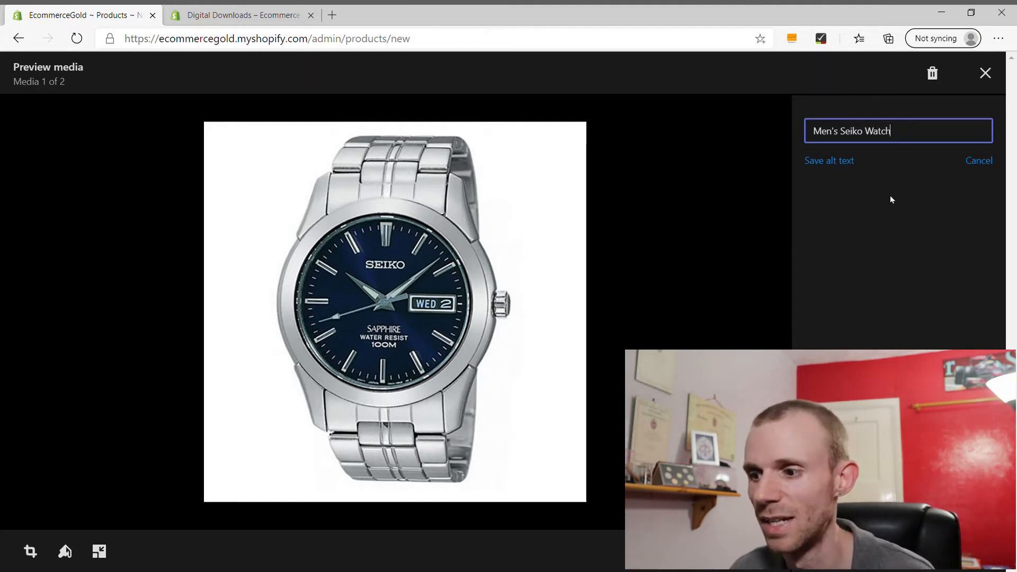
left_click(842, 161)
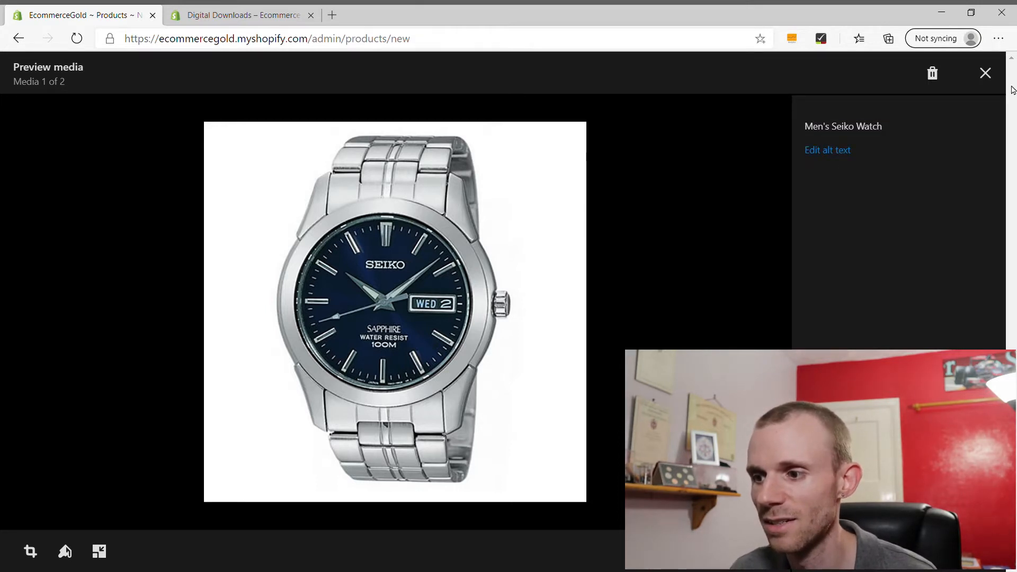
left_click(985, 73)
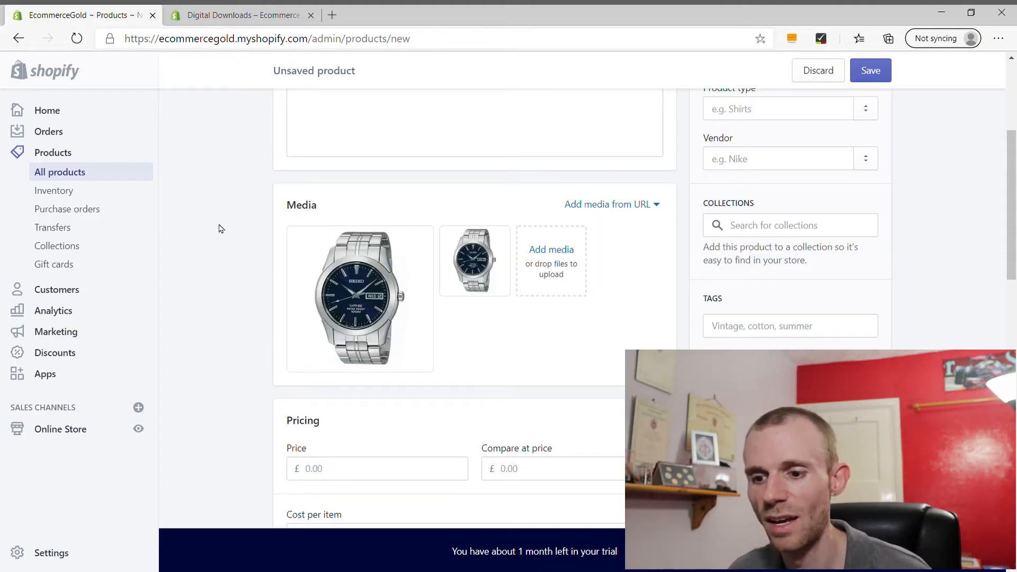
Set the product's compare-at price to £99 and its selling price to £79
scroll(223, 228, "down", 4)
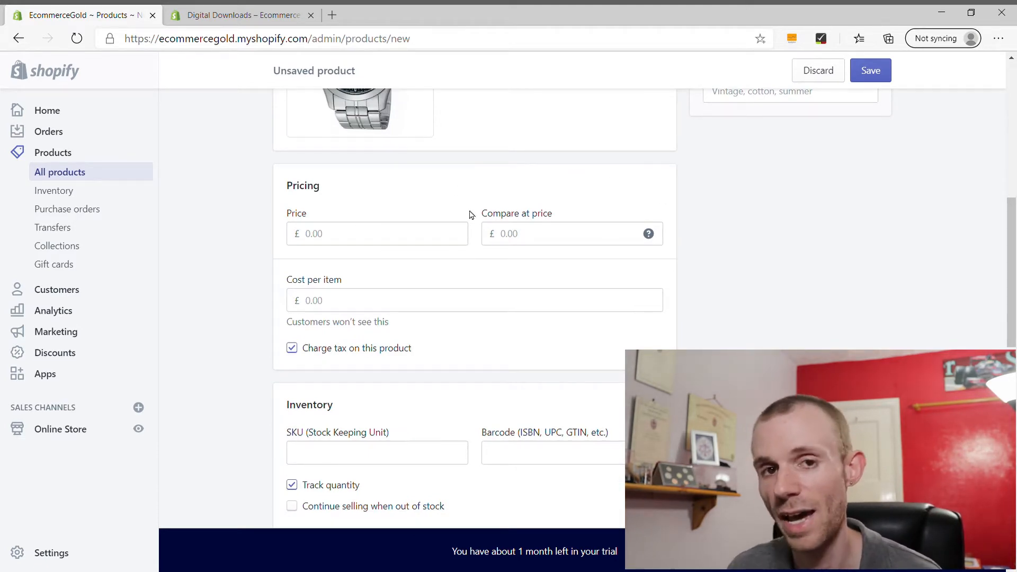
left_click(549, 236)
type("99")
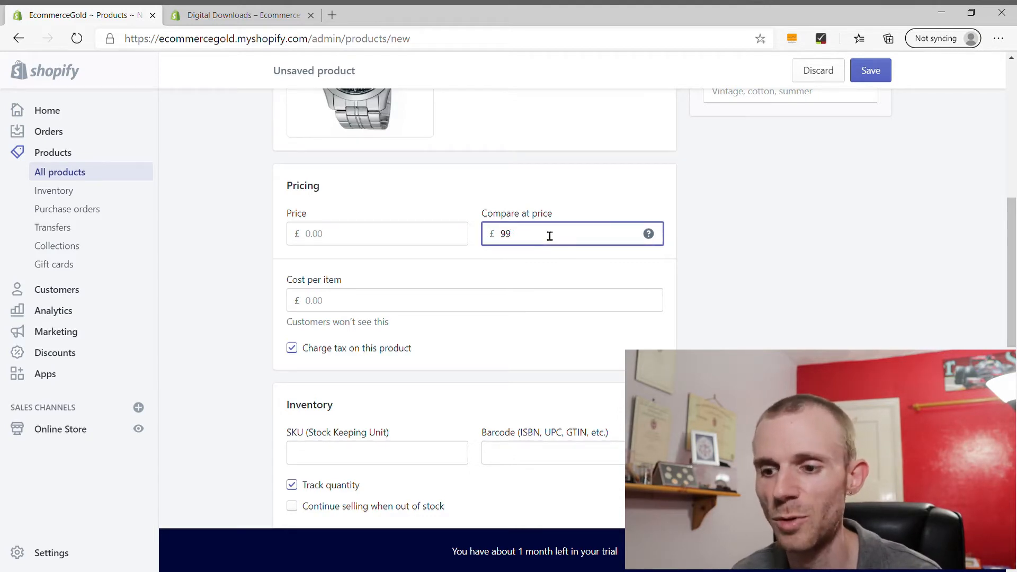
left_click(350, 242)
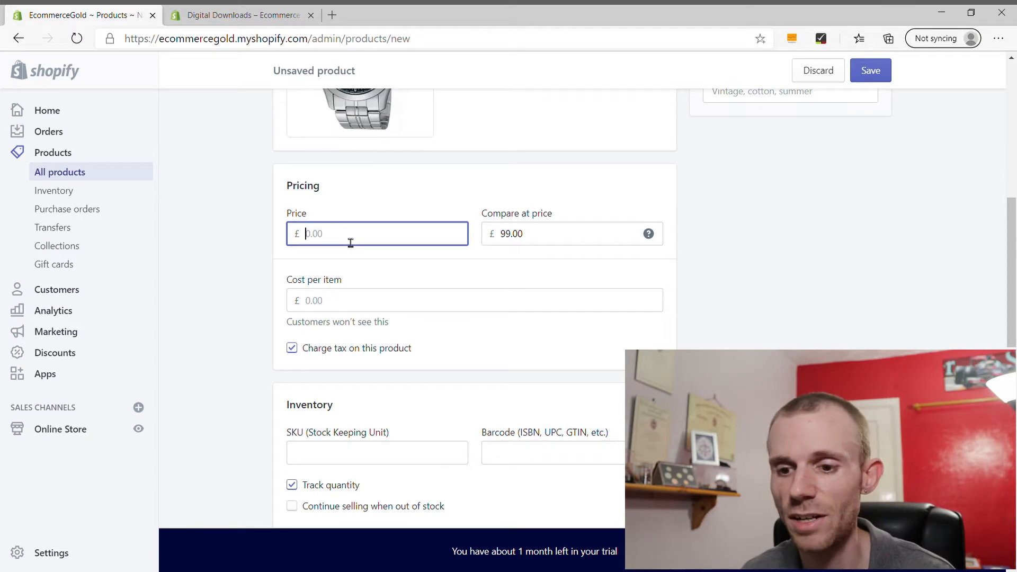
type("79")
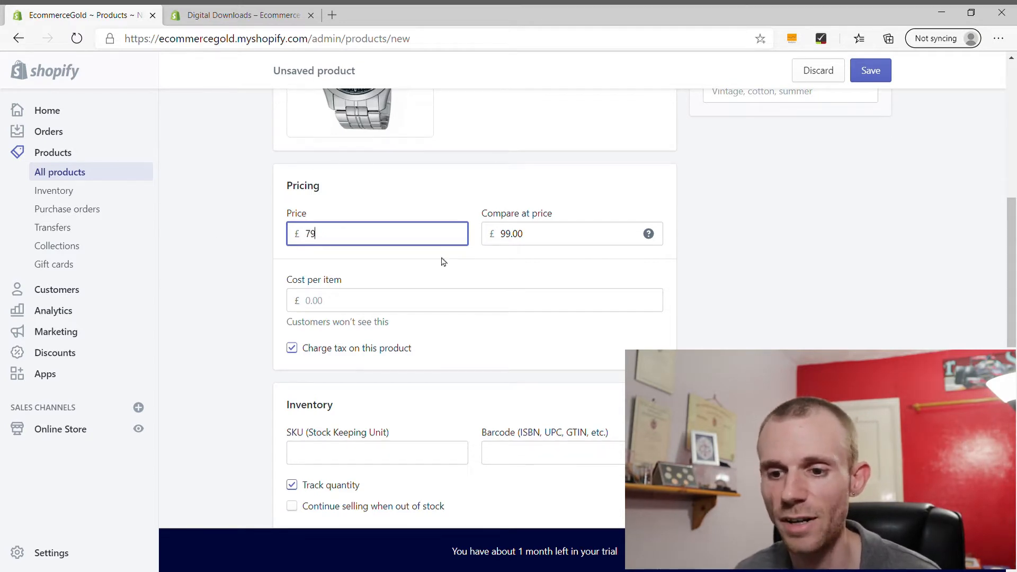
left_click(217, 239)
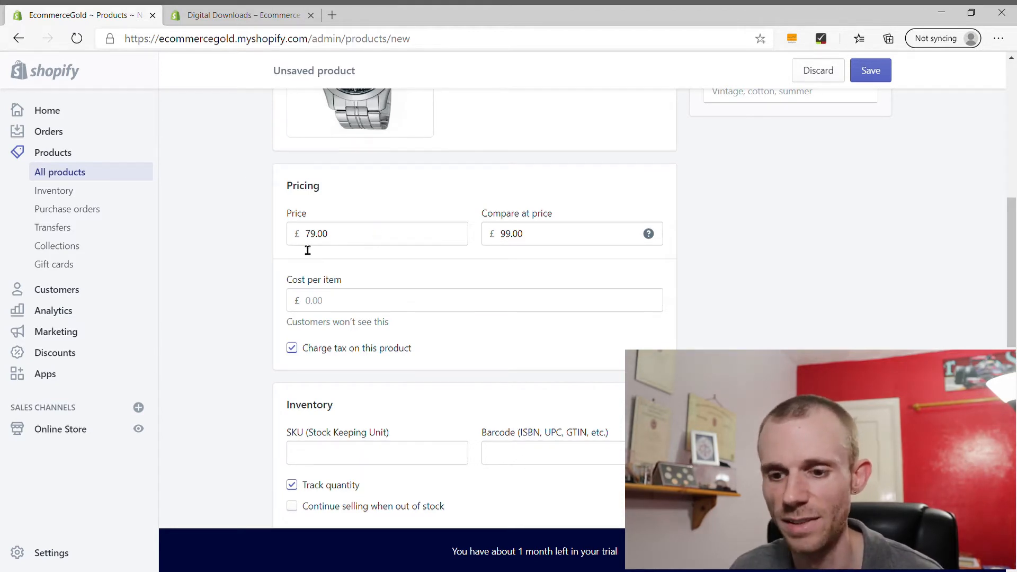
Set the available stock quantity to 5 with quantity tracking enabled
scroll(243, 265, "down", 1)
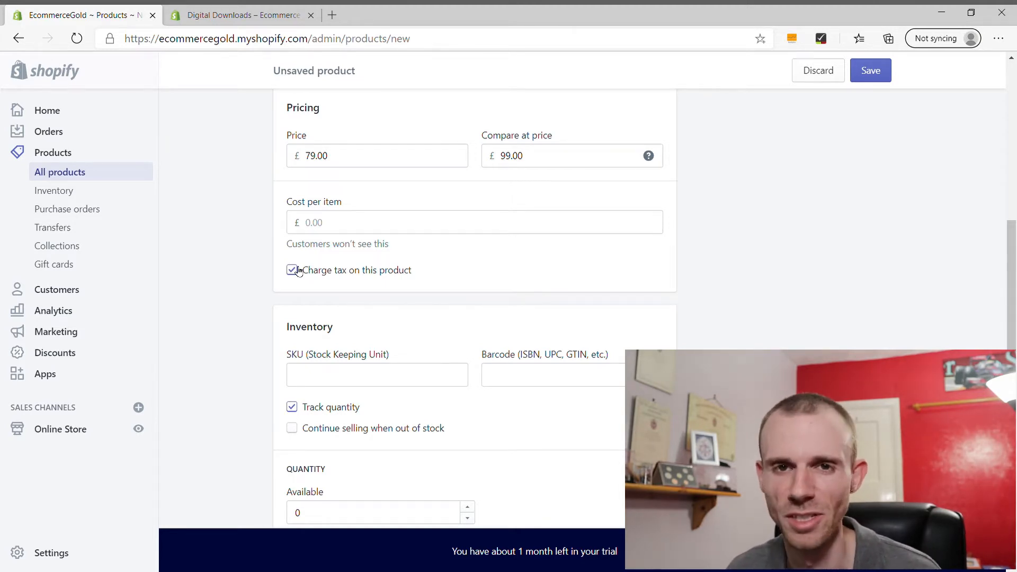
scroll(244, 218, "down", 3)
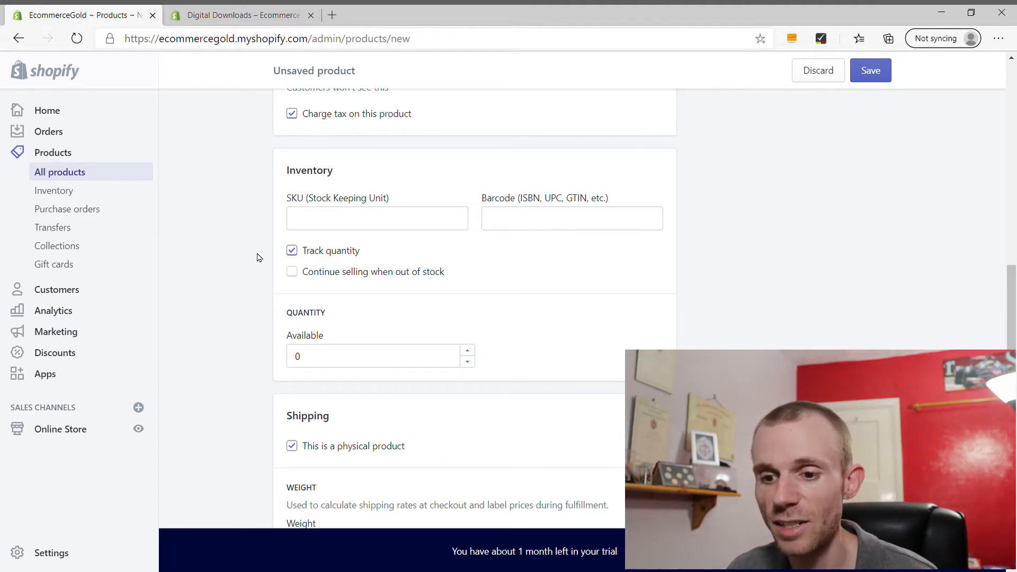
double_click(341, 357)
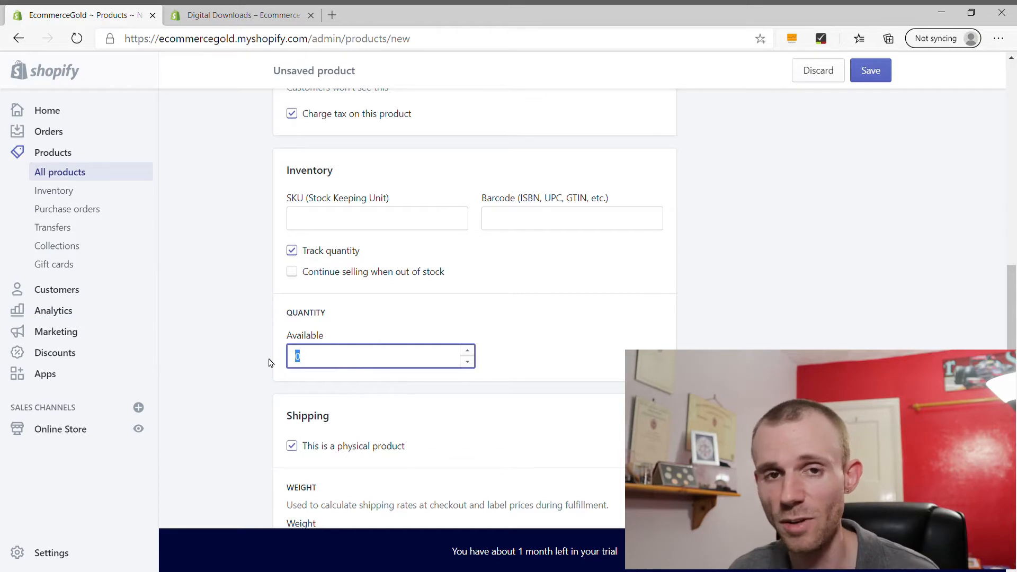
left_click(227, 345)
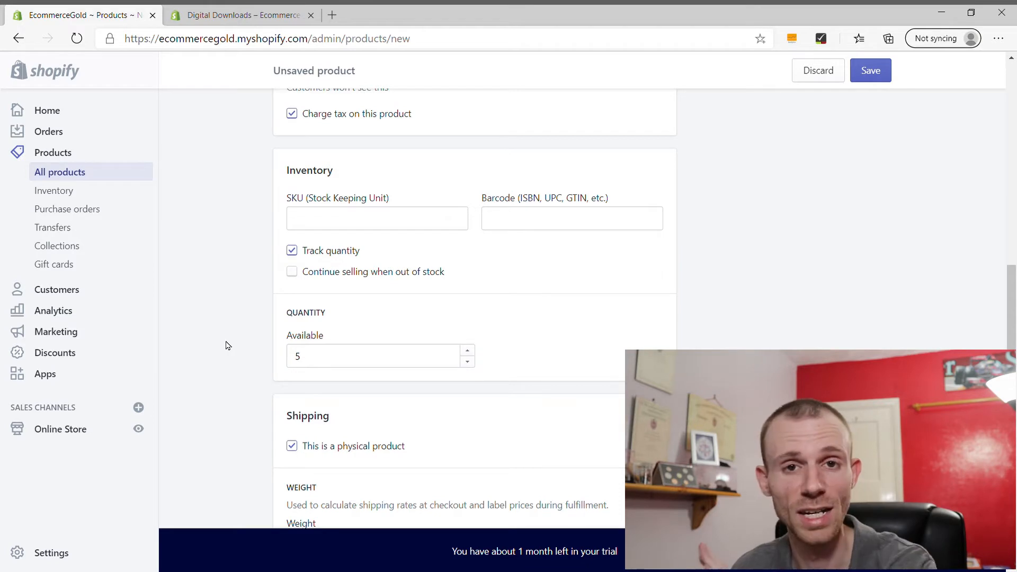
left_click(292, 251)
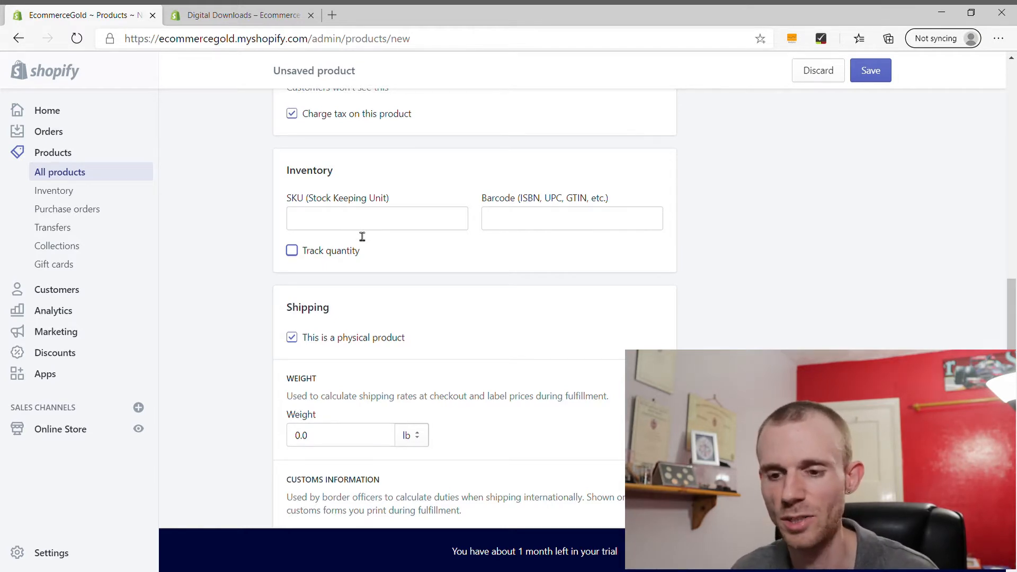
left_click(291, 250)
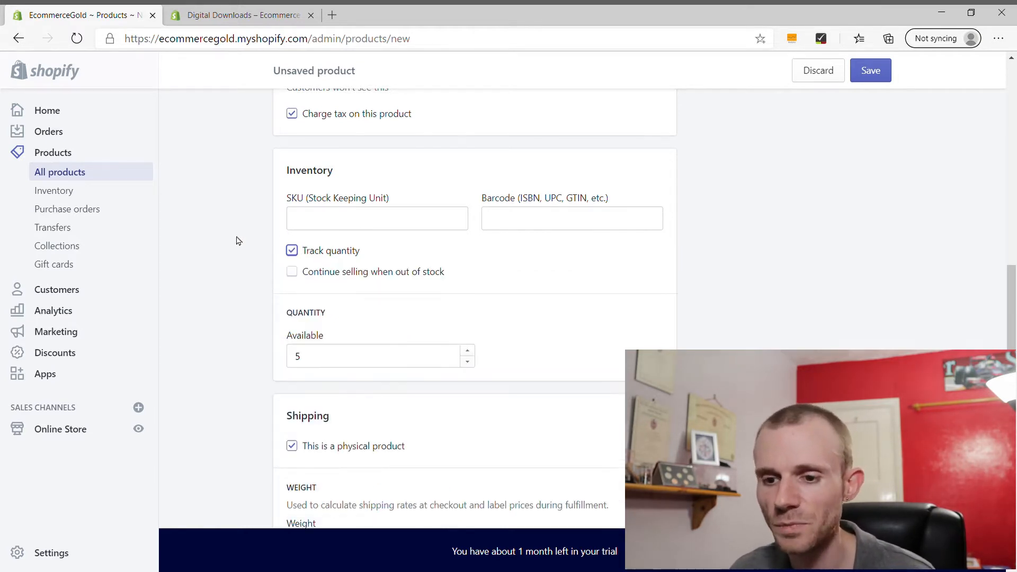
Review the shipping, customs and variants sections and open the search engine listing's page title, description and URL for editing
scroll(236, 241, "down", 5)
scroll(238, 256, "up", 1)
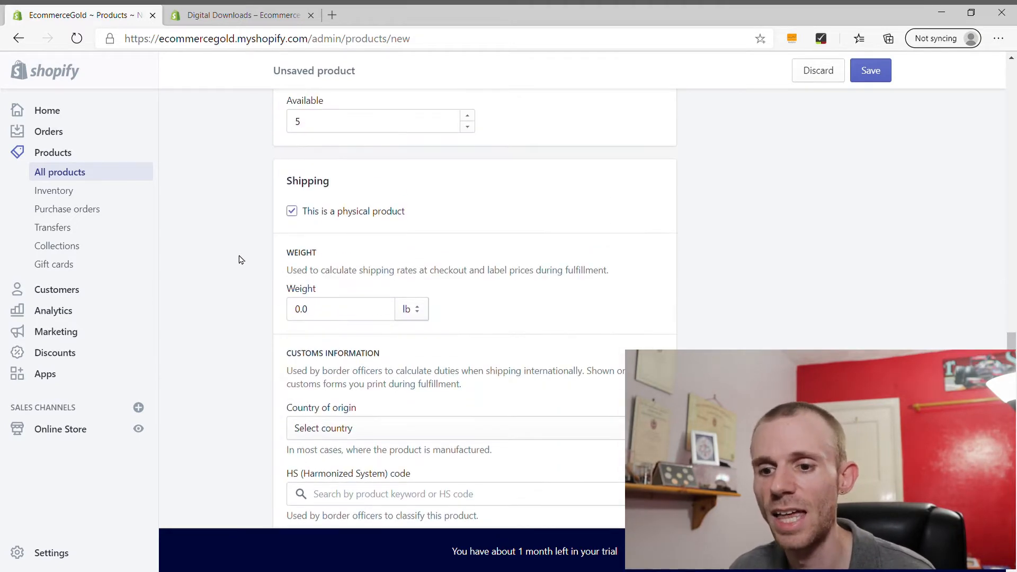
scroll(238, 257, "down", 1)
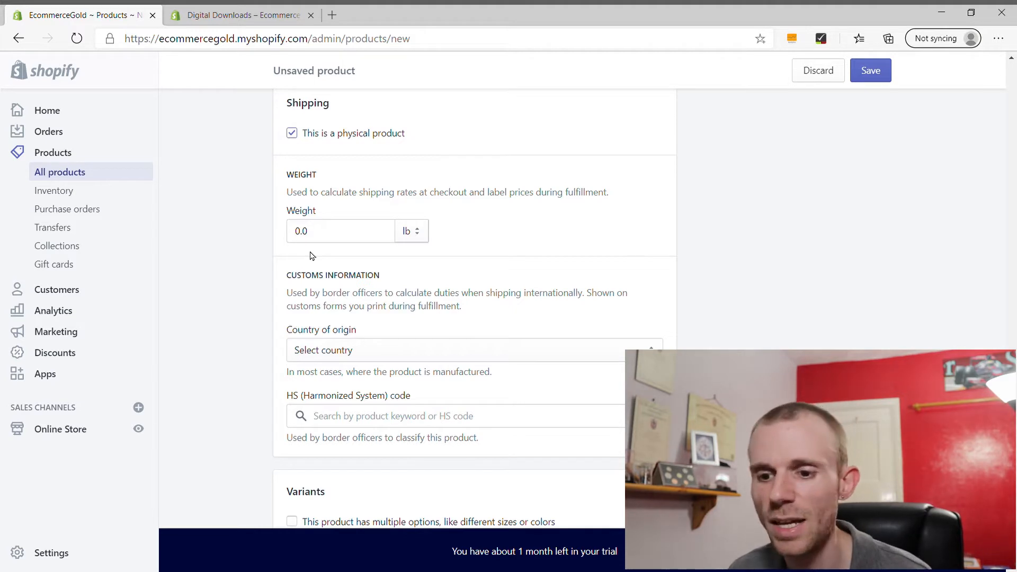
scroll(253, 247, "down", 1)
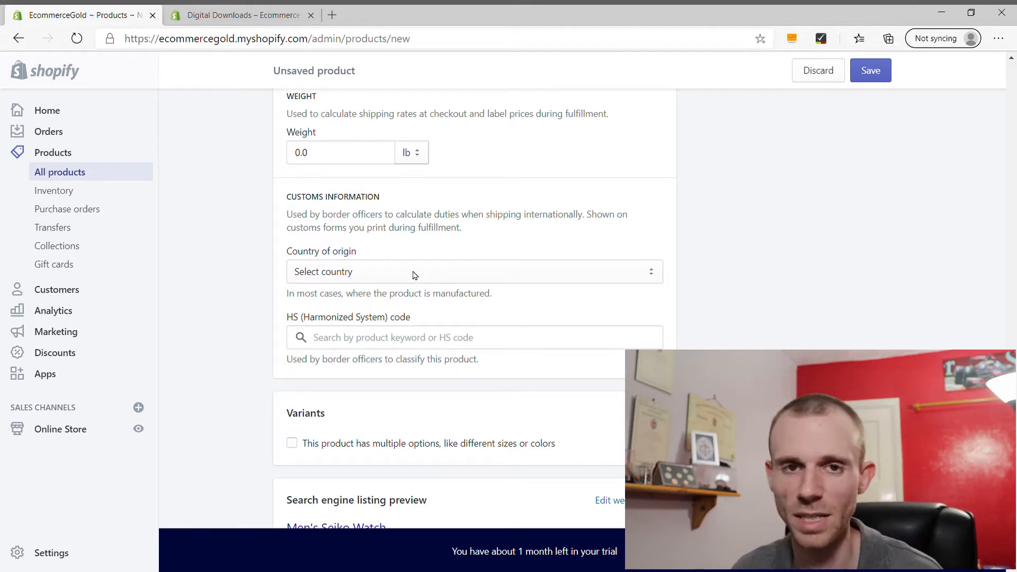
scroll(428, 234, "down", 1)
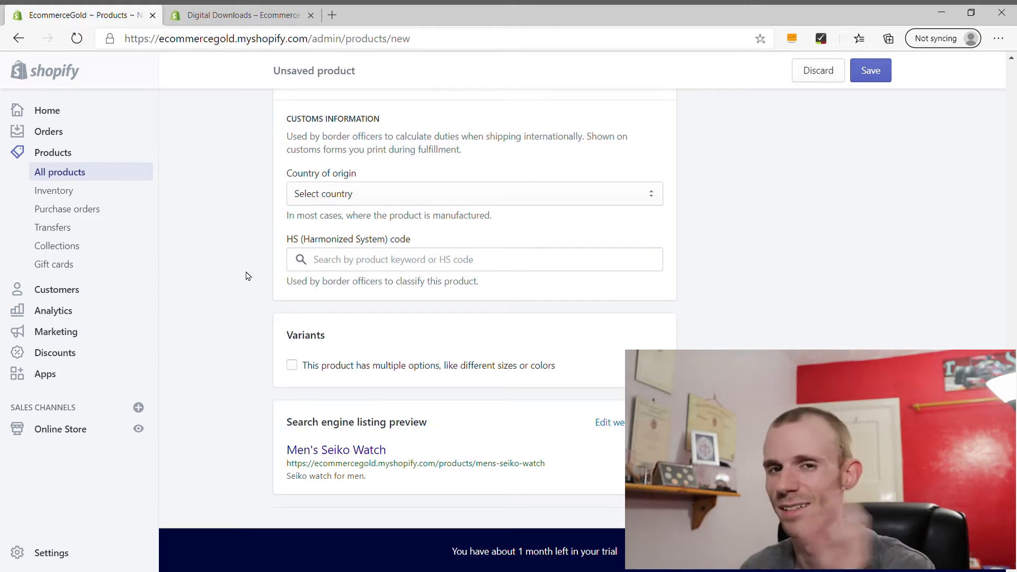
scroll(243, 282, "down", 1)
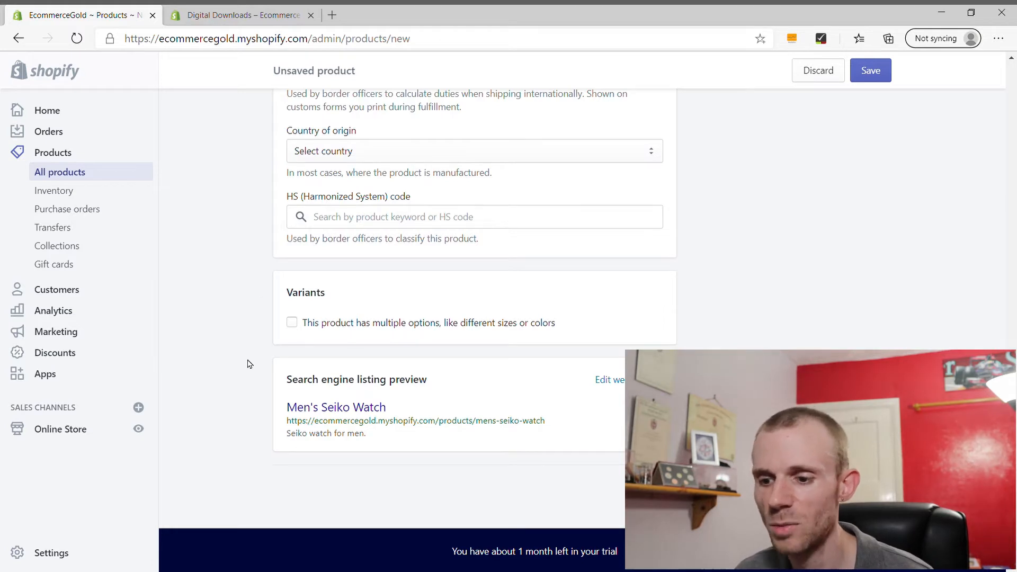
left_click(618, 379)
scroll(618, 350, "down", 4)
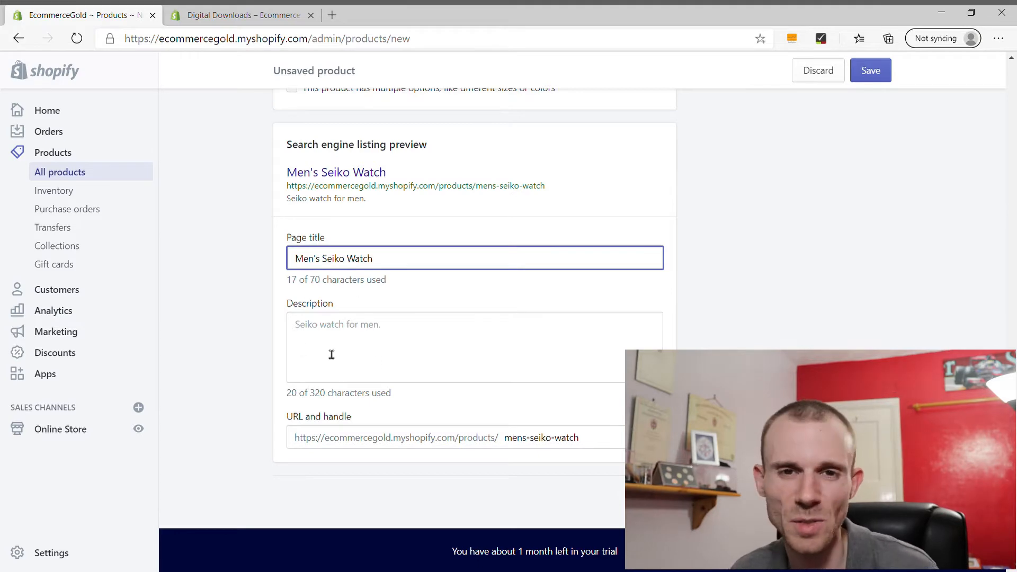
Set the watch's product type to Watch and its vendor to Seiko in the organization details
scroll(421, 366, "up", 1)
scroll(417, 375, "up", 20)
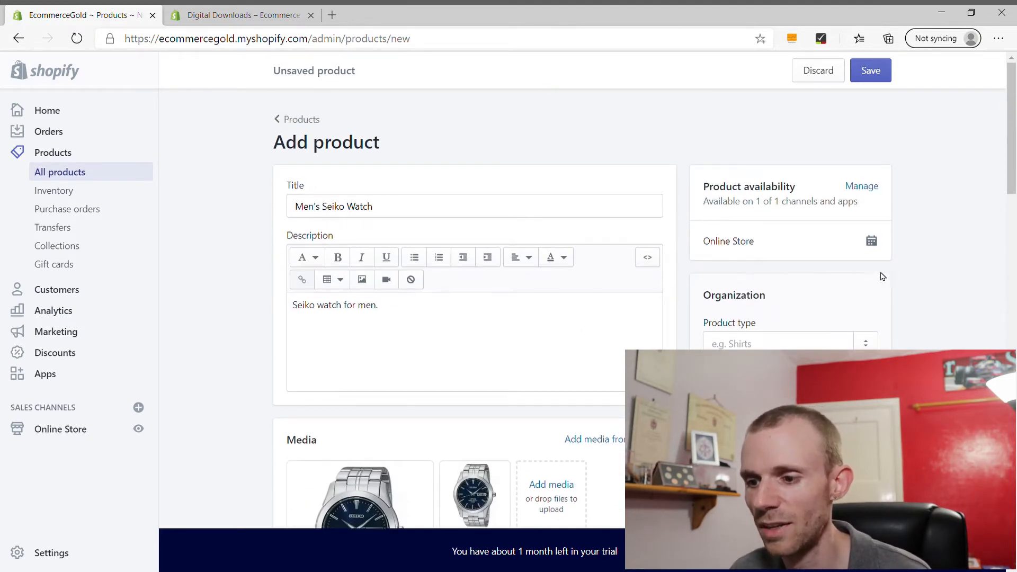
scroll(885, 274, "down", 2)
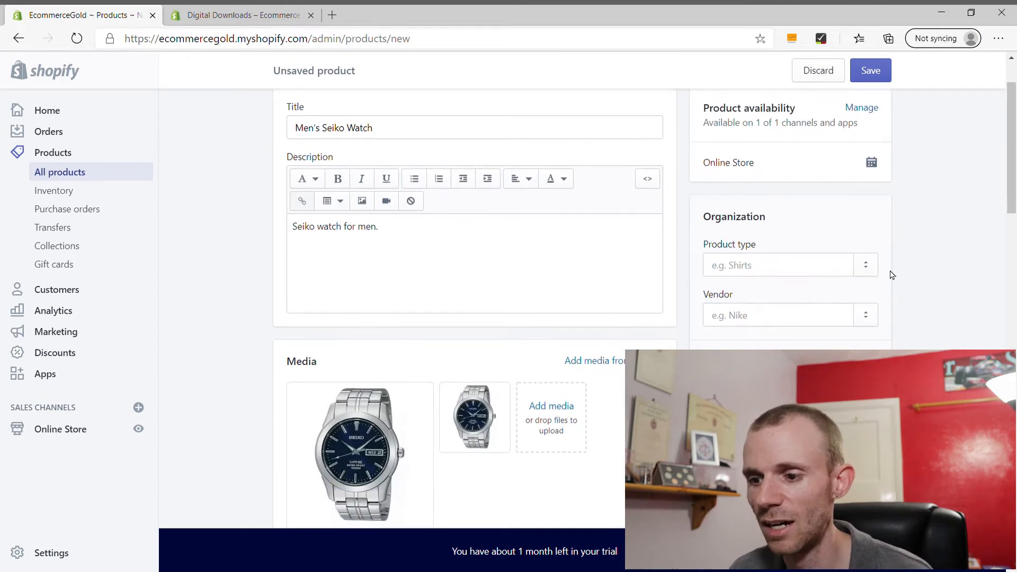
left_click(772, 270)
type("Watch")
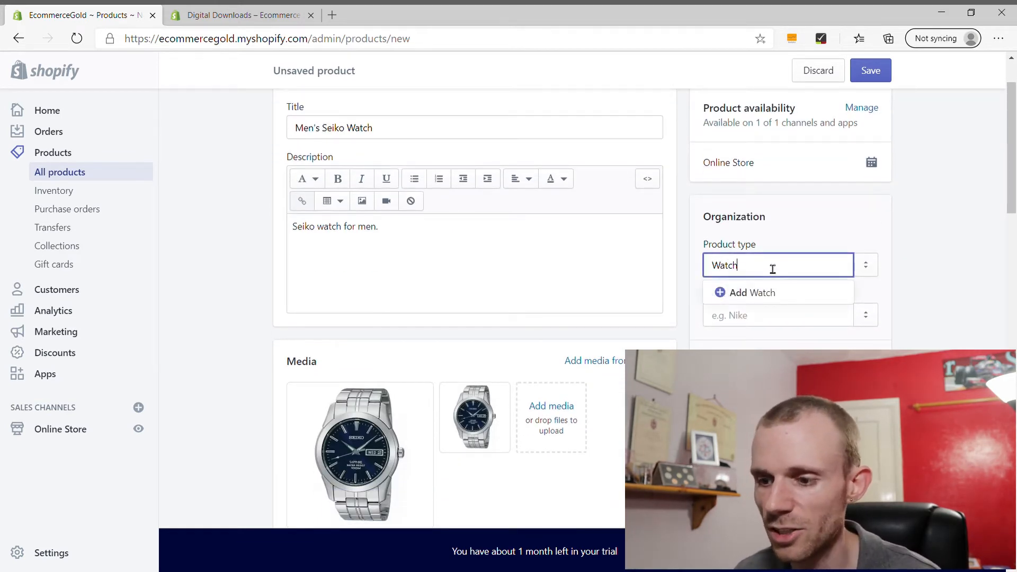
left_click(739, 291)
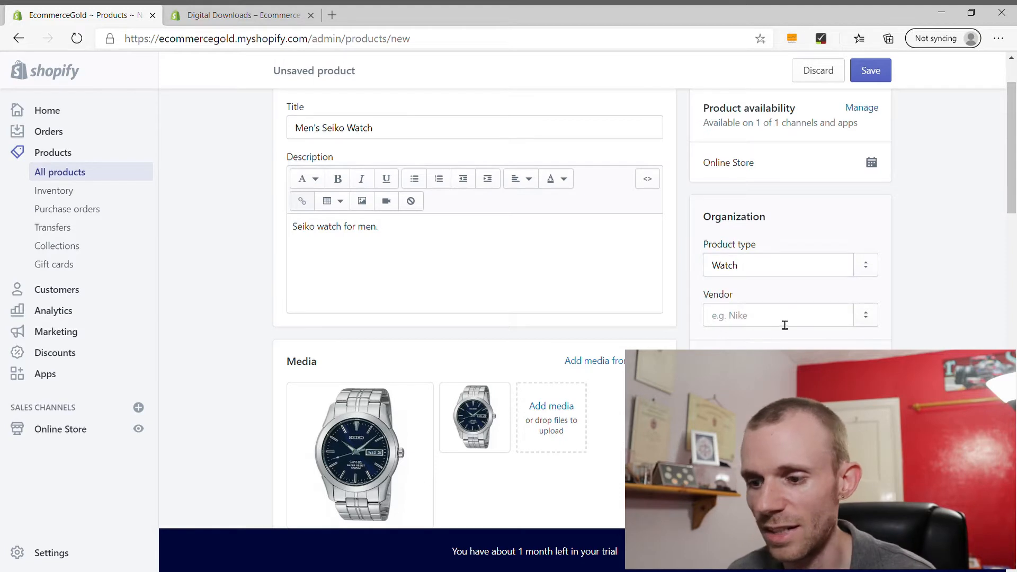
left_click(803, 315)
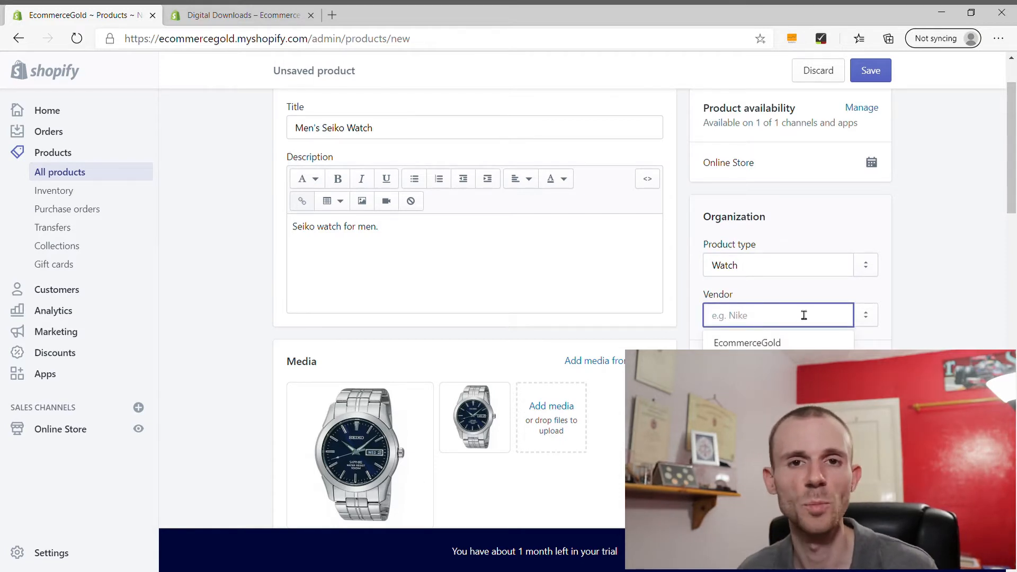
type("Seiko")
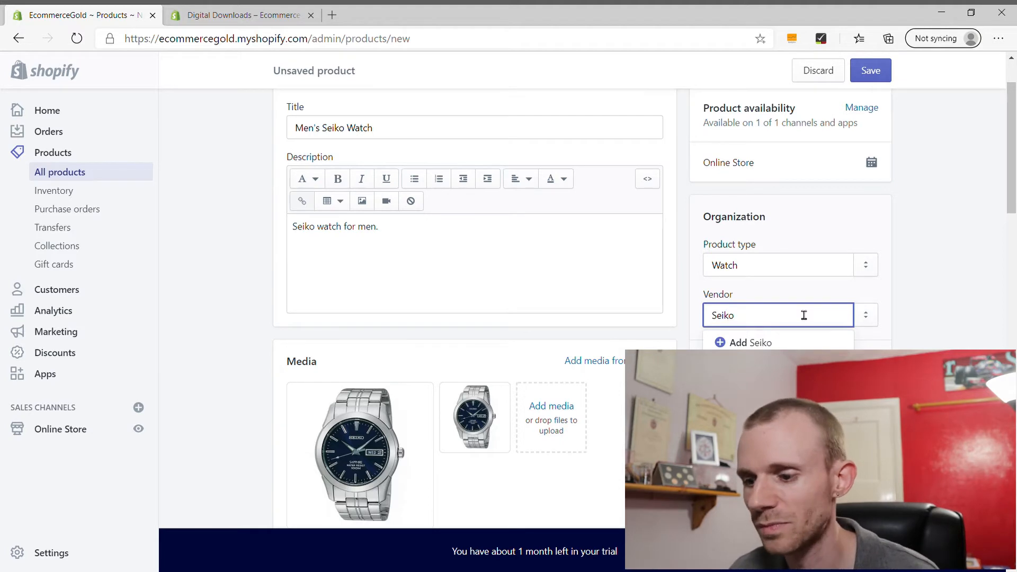
left_click(951, 328)
scroll(922, 306, "down", 2)
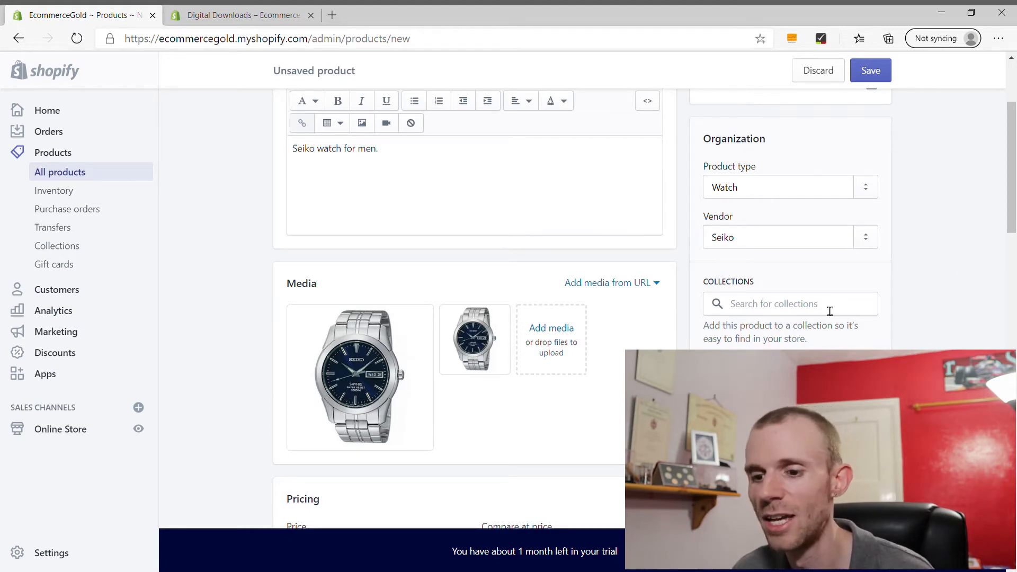
Check over the completed watch listing and save the product
scroll(257, 246, "up", 3)
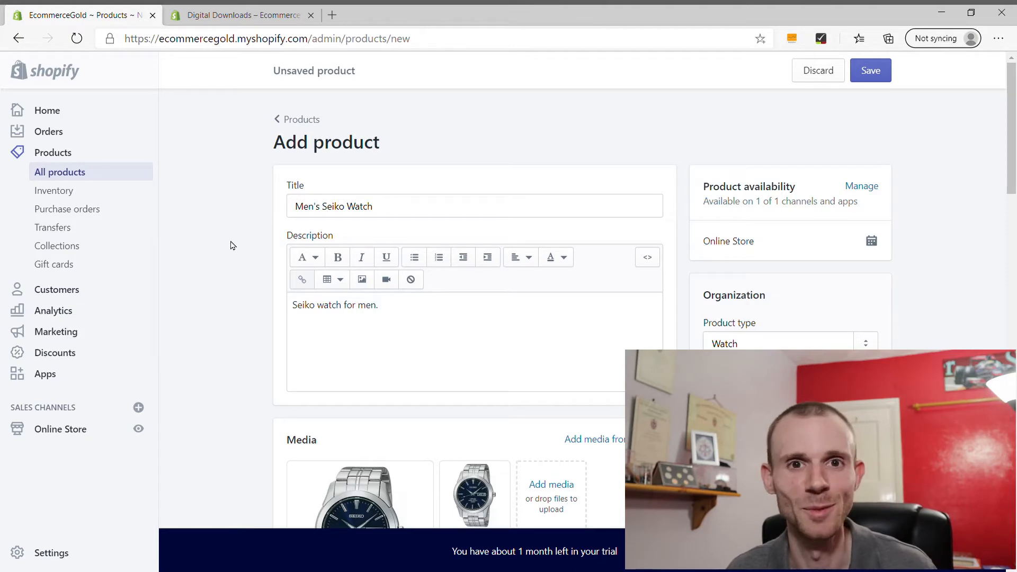
scroll(233, 245, "down", 1)
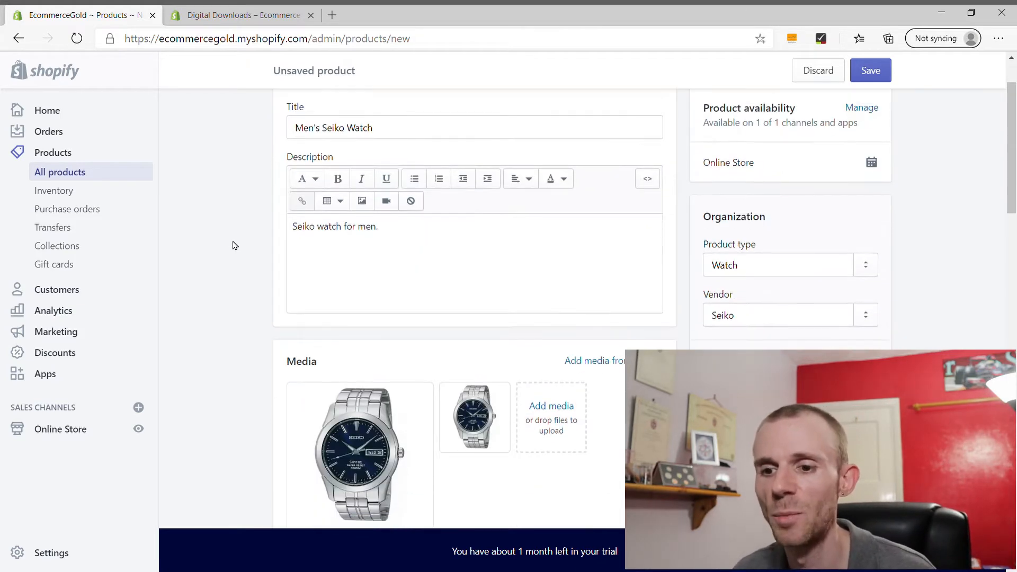
scroll(233, 245, "up", 1)
scroll(233, 246, "down", 9)
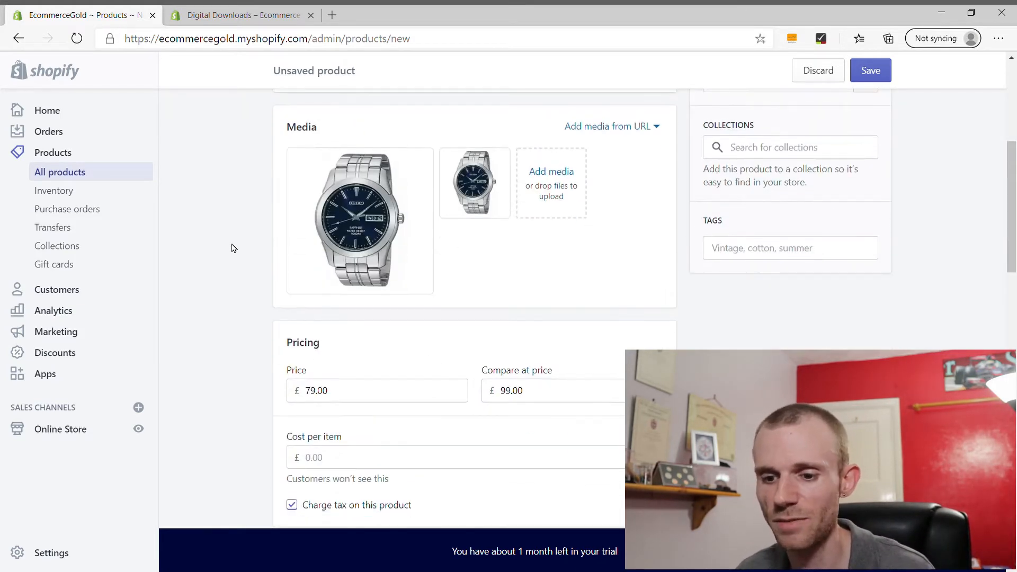
scroll(231, 248, "down", 5)
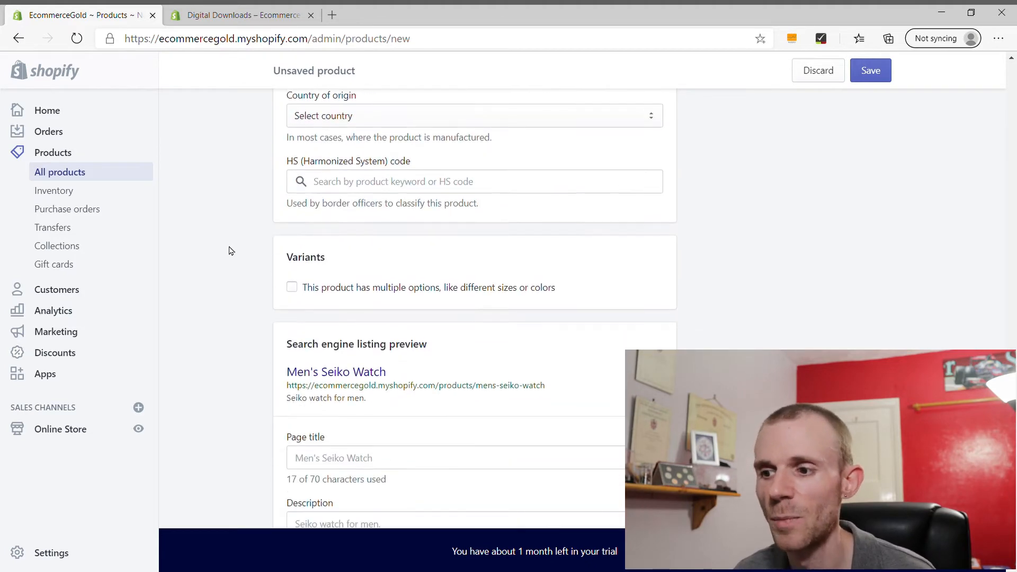
scroll(231, 248, "up", 12)
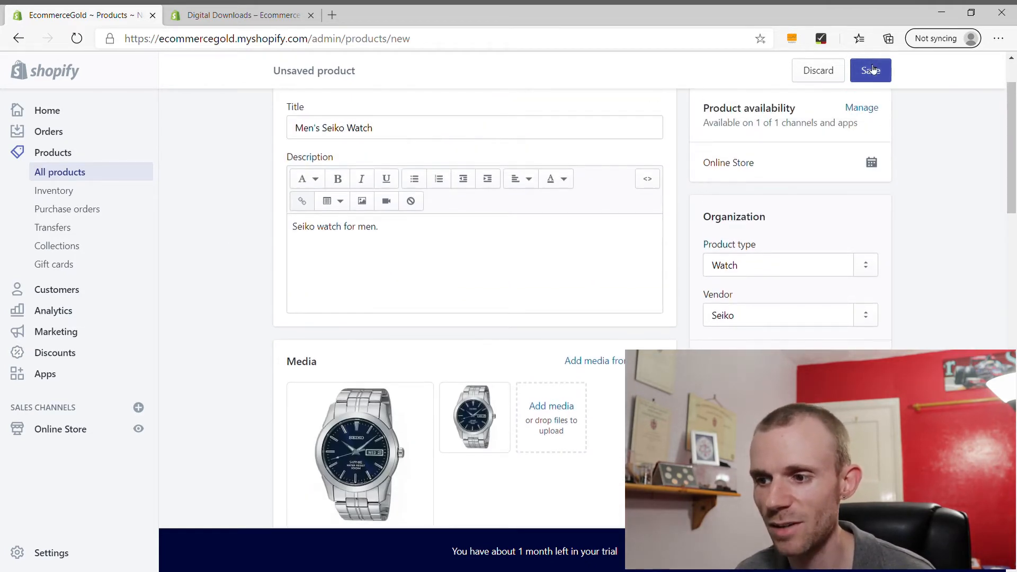
left_click(857, 70)
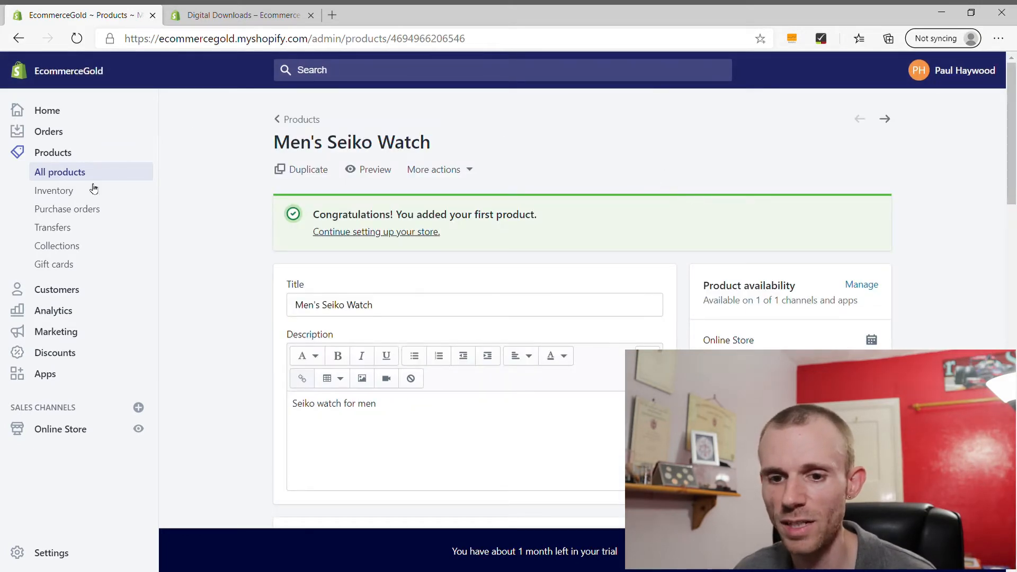
Go to the list of all products and start a new product titled "Men's Signet Ring"
left_click(57, 176)
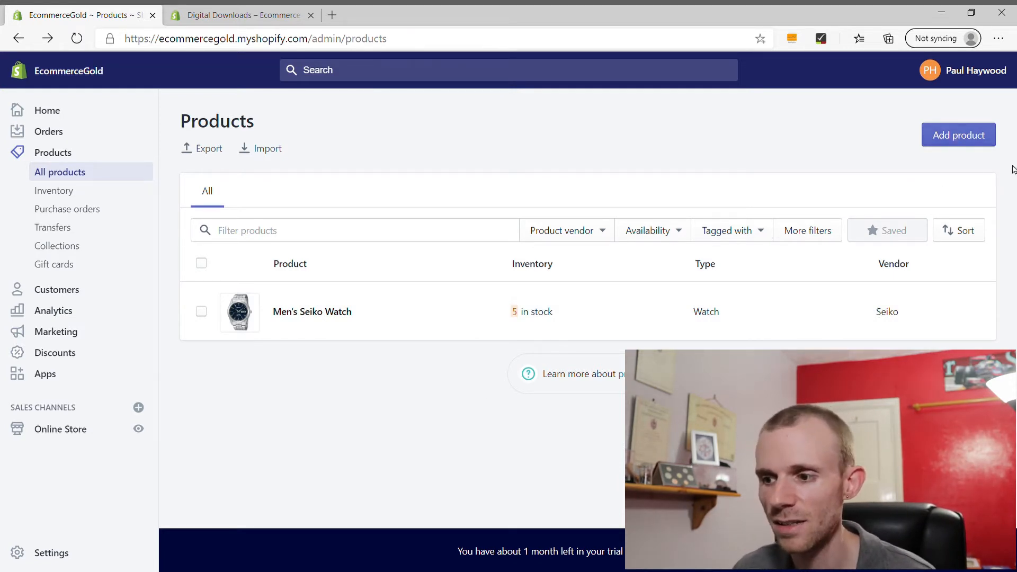
left_click(959, 144)
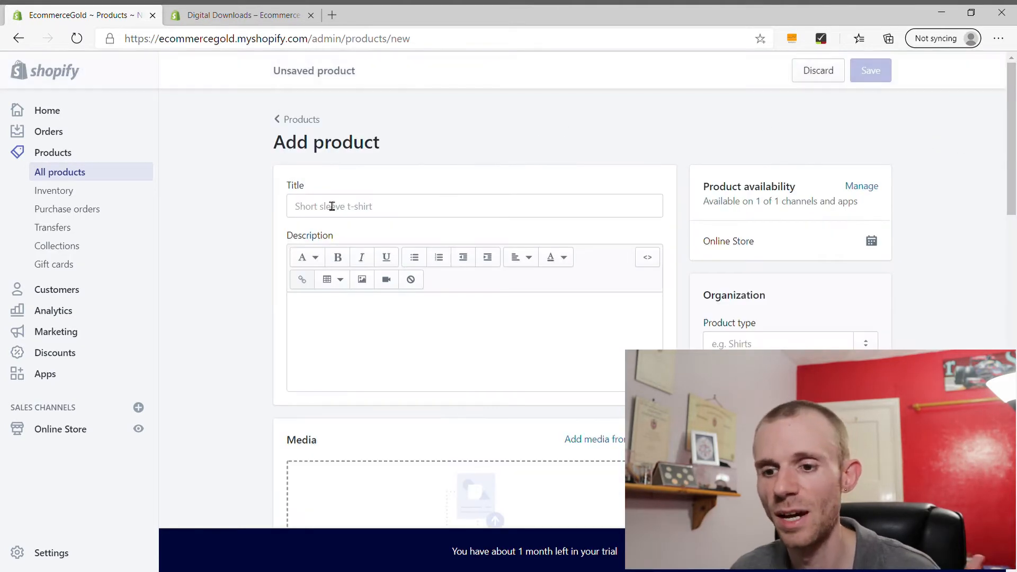
left_click(376, 206)
type("Men's Signet Ring")
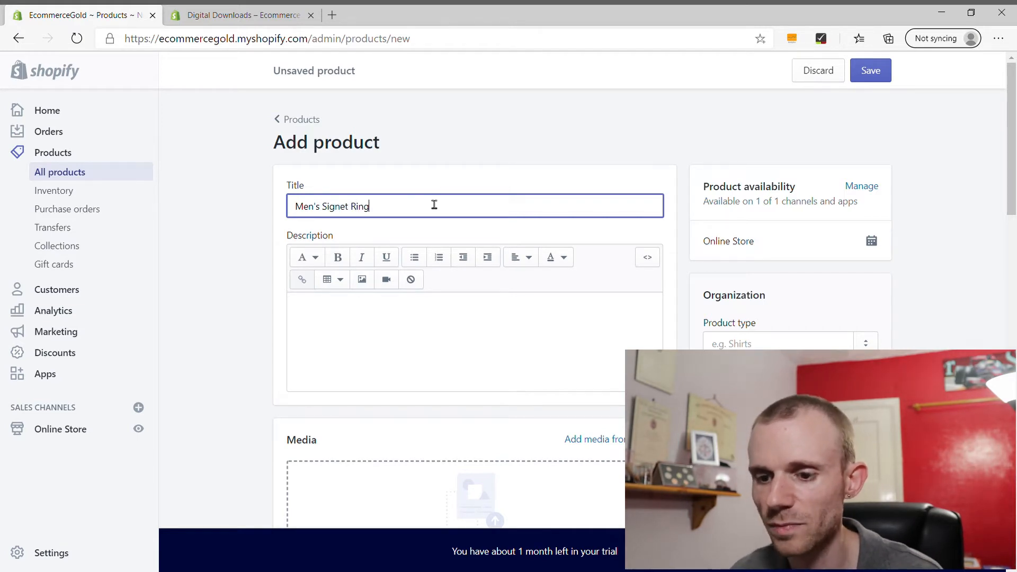
Enter the description "Men's signet ring in various metals" and upload the gold signet ring image to the product's media
left_click(402, 340)
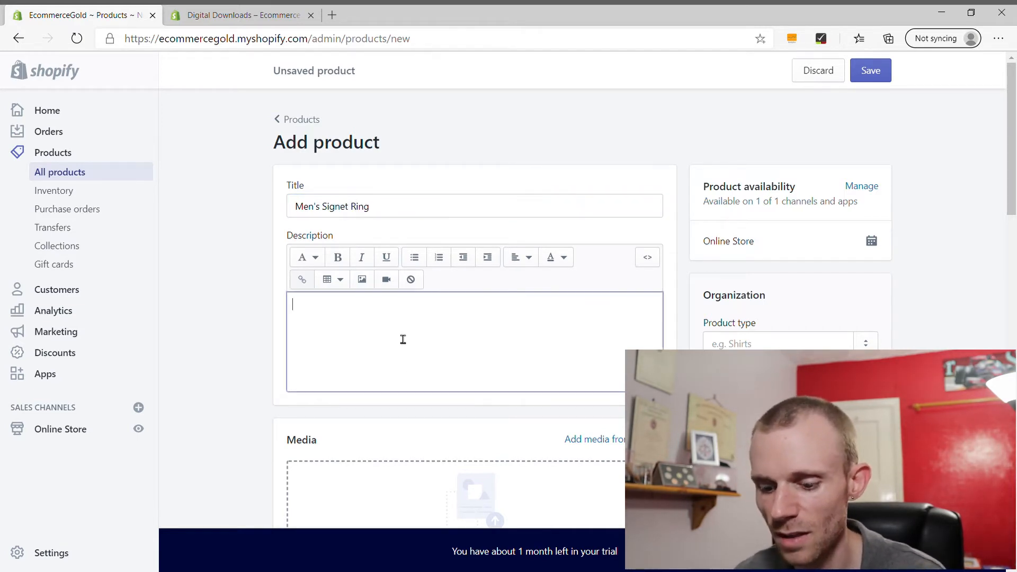
type("Men's ")
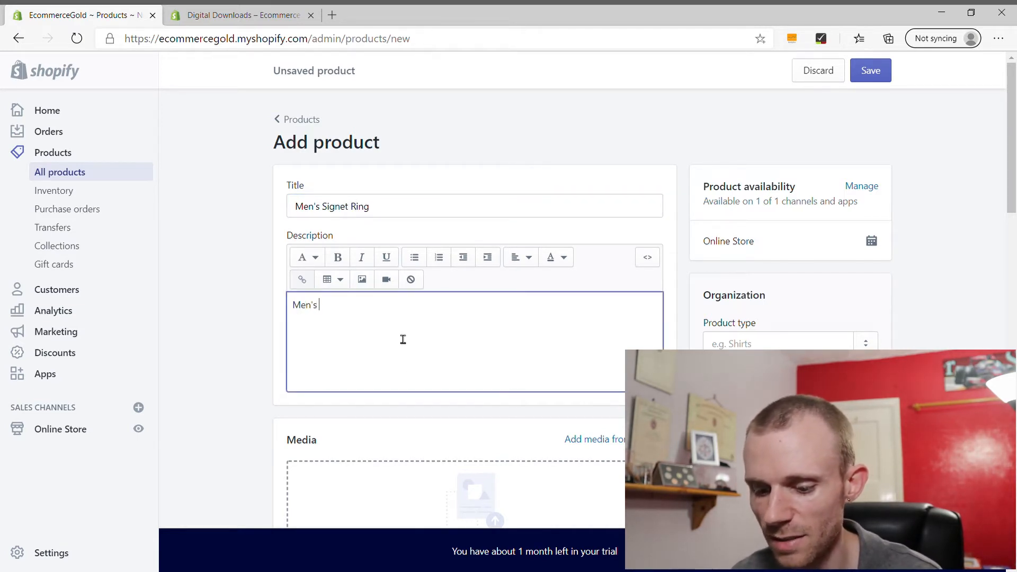
type("signet ")
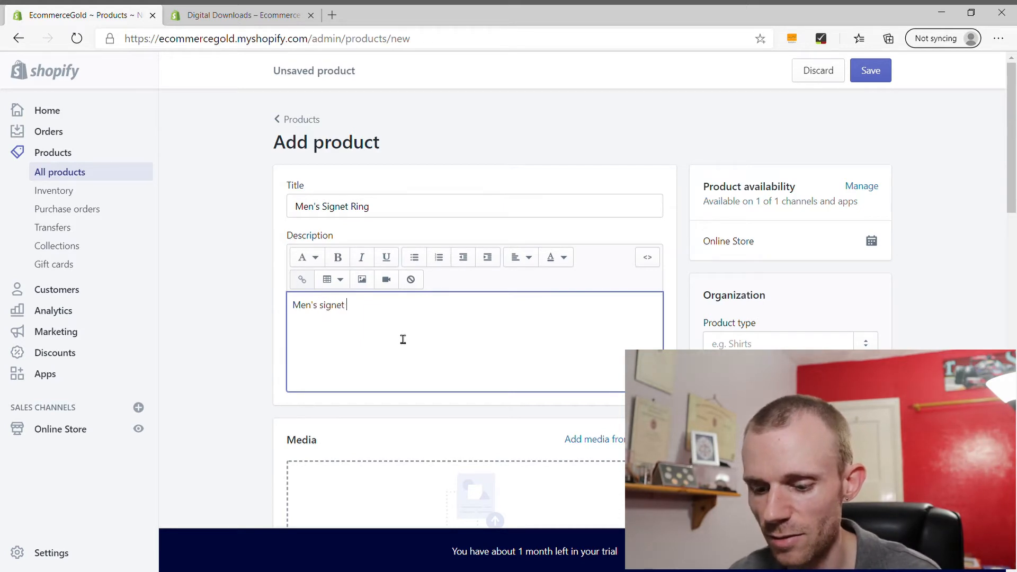
type("ring in v")
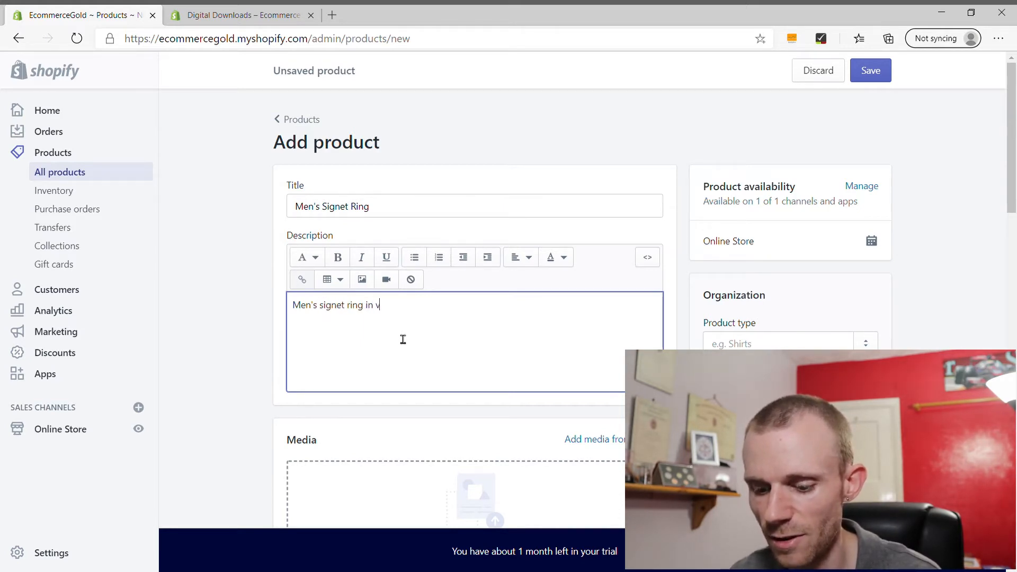
type("arious metals")
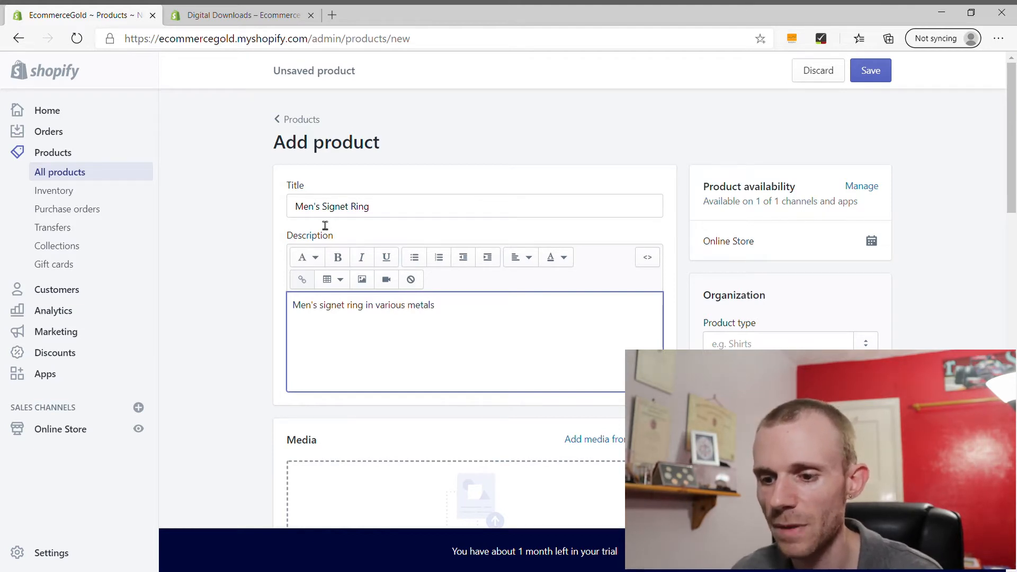
scroll(323, 225, "down", 3)
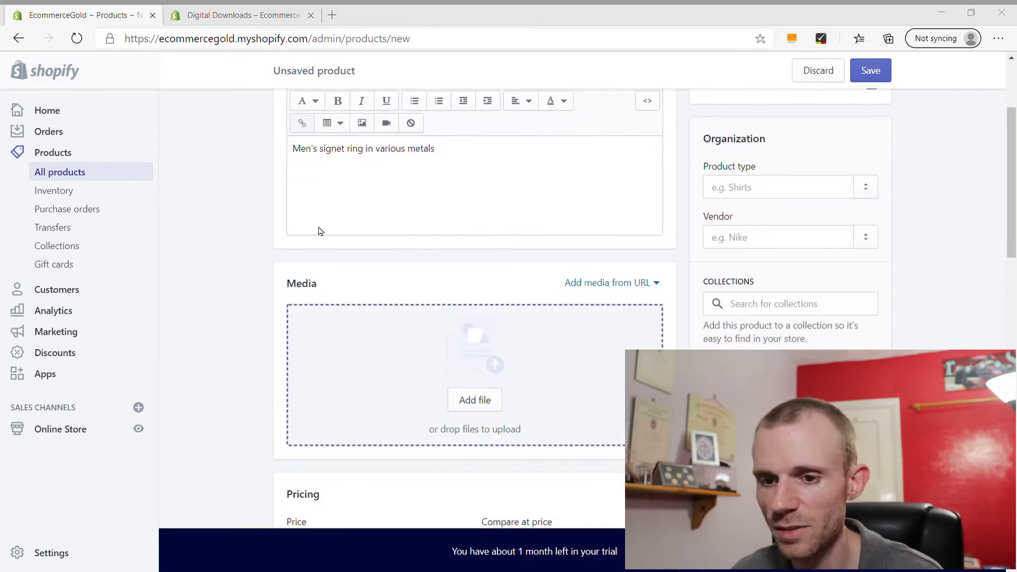
double_click(230, 135)
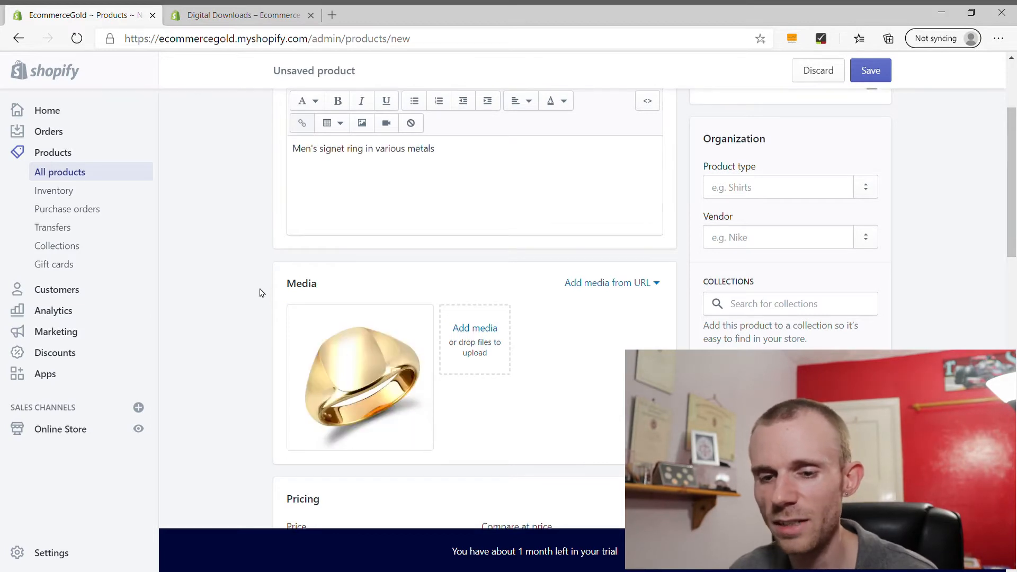
Enable variants for the signet ring by marking it as a product with multiple options
scroll(244, 288, "down", 6)
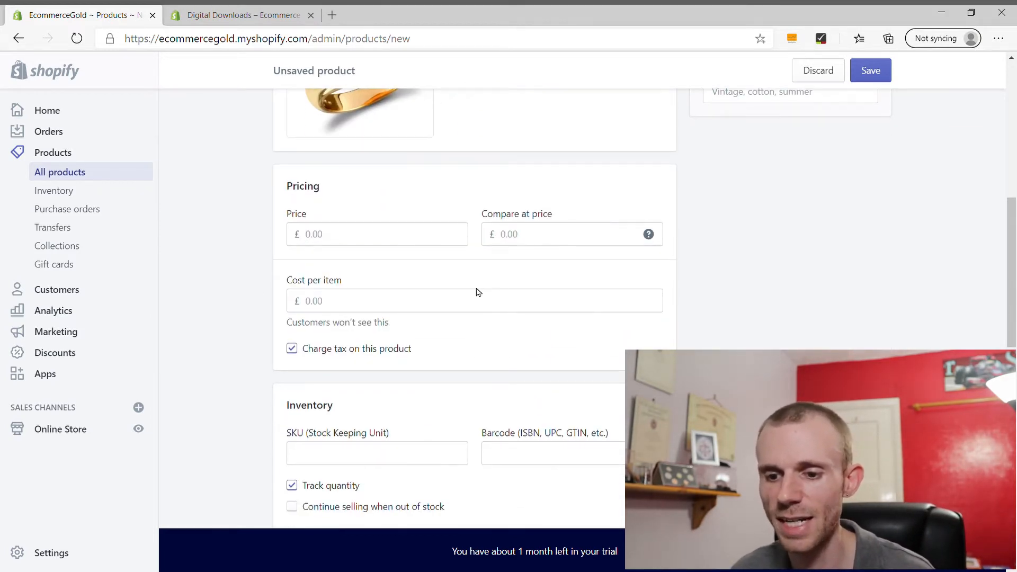
scroll(475, 291, "down", 4)
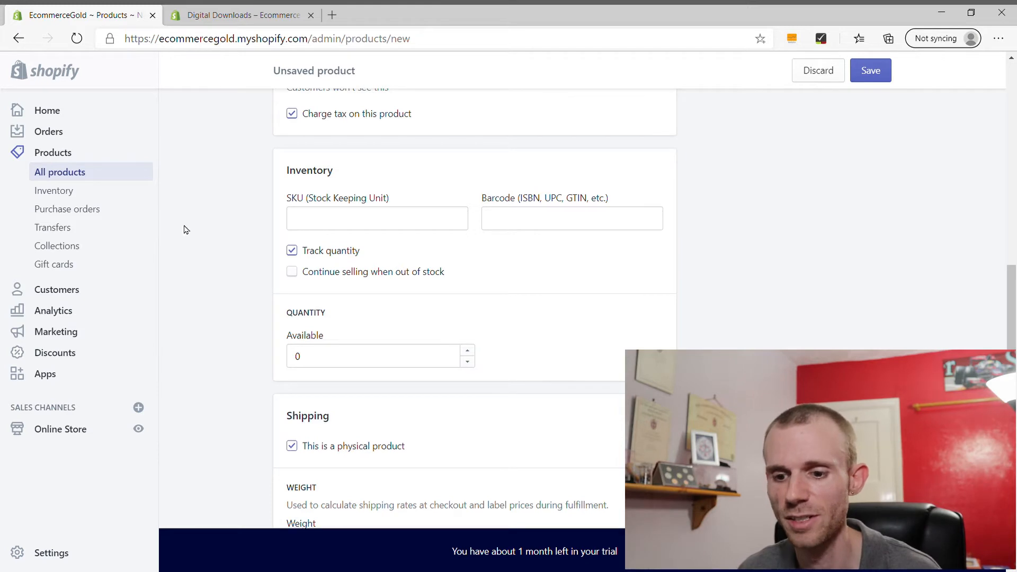
scroll(212, 233, "down", 4)
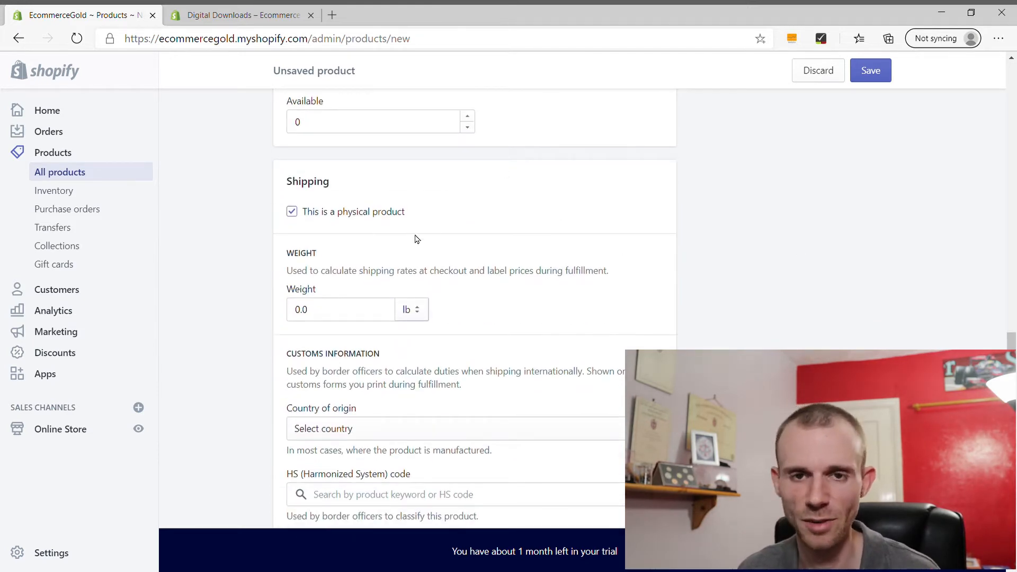
scroll(280, 291, "down", 3)
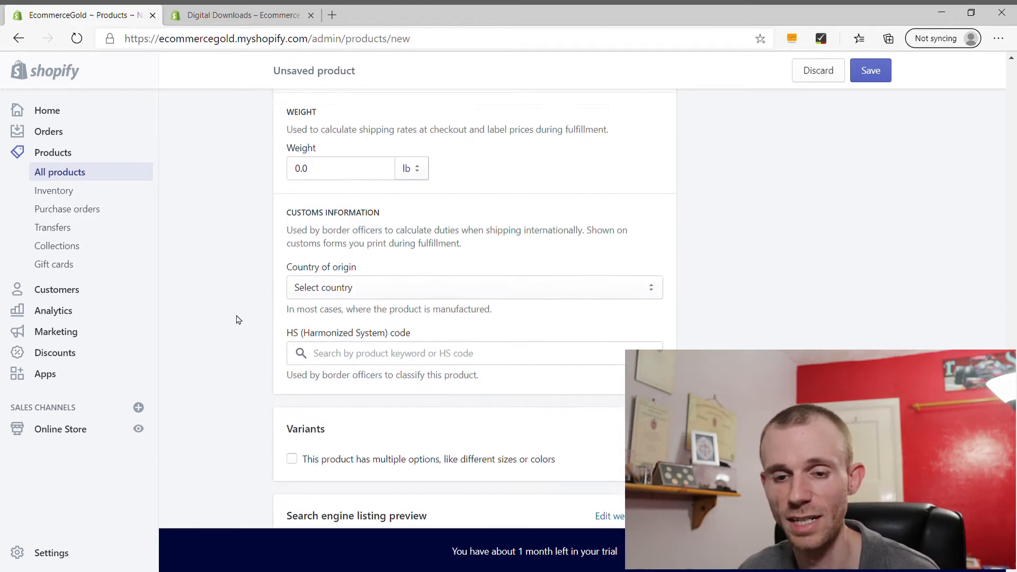
scroll(256, 248, "down", 2)
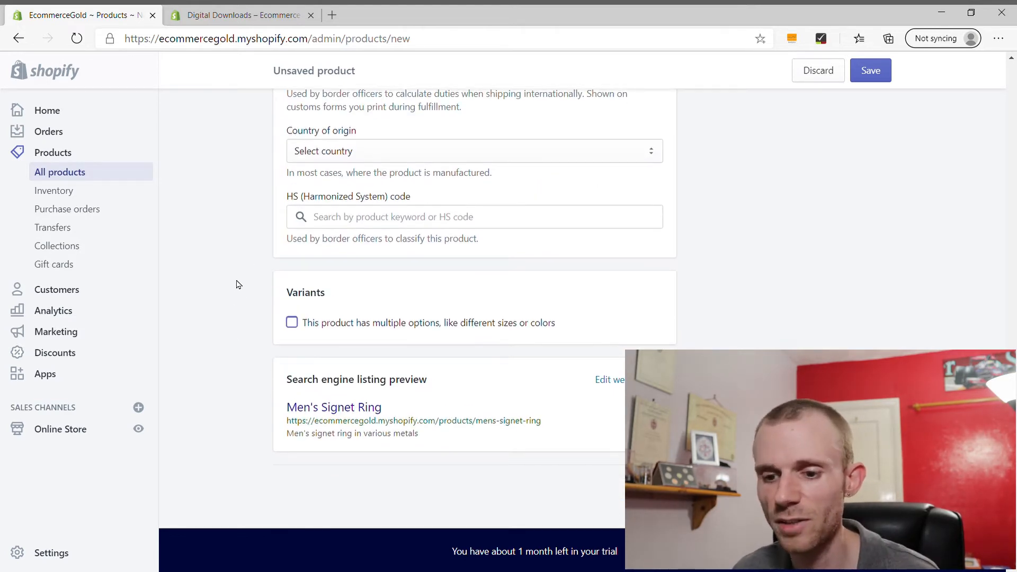
left_click(292, 324)
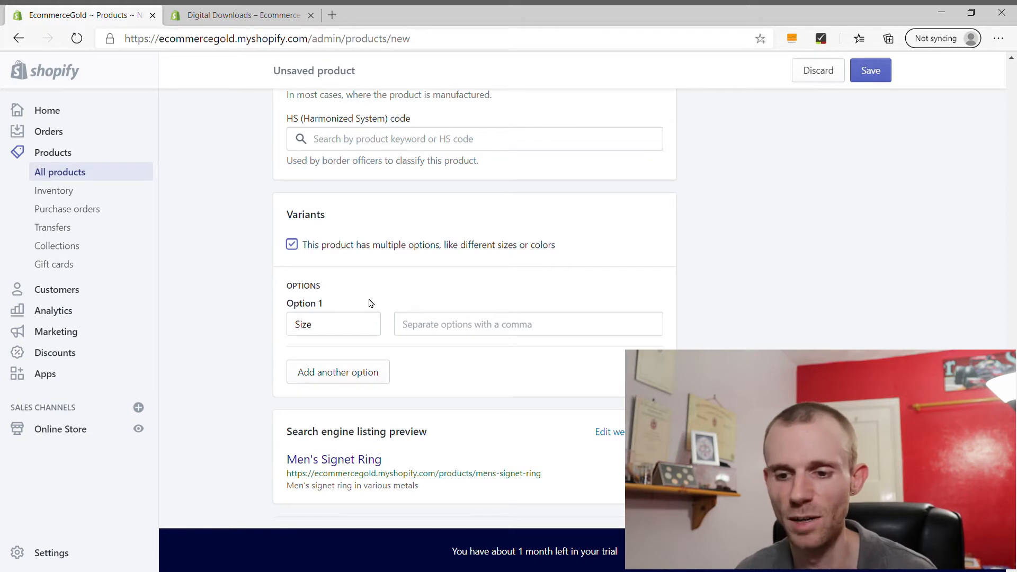
Give the signet ring's first option, Size, the values M, n and o
left_click(339, 327)
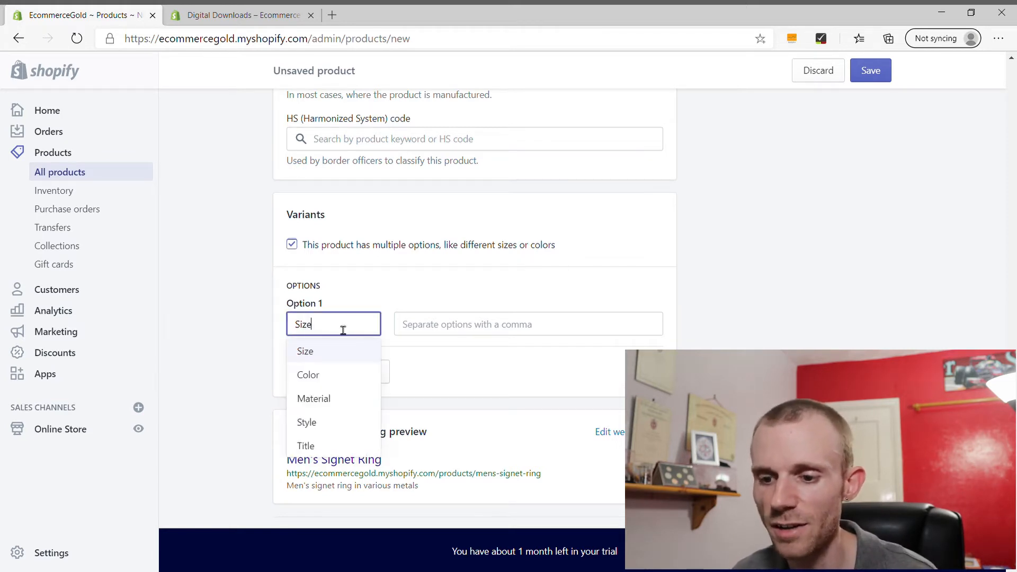
left_click(457, 326)
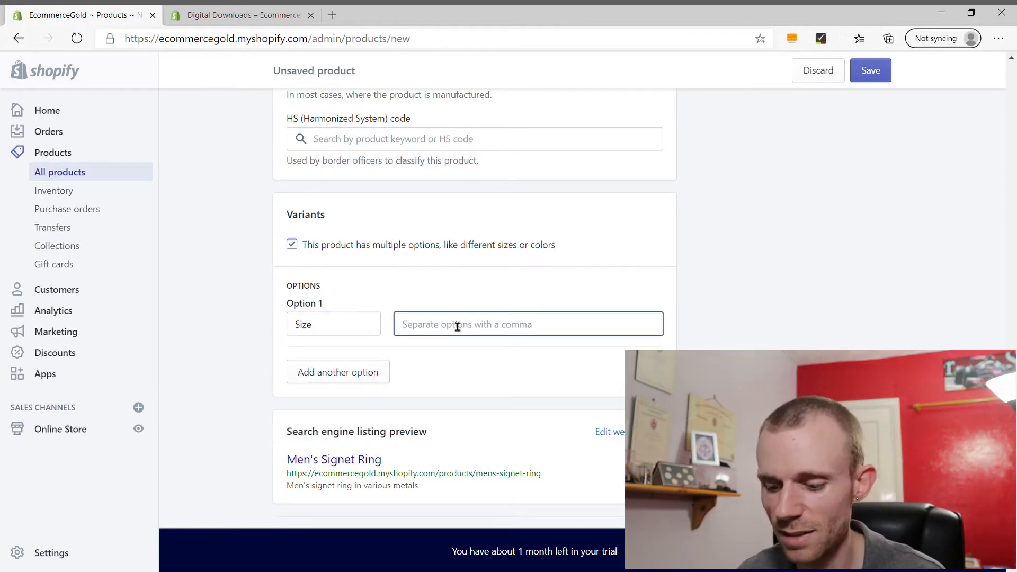
type("M")
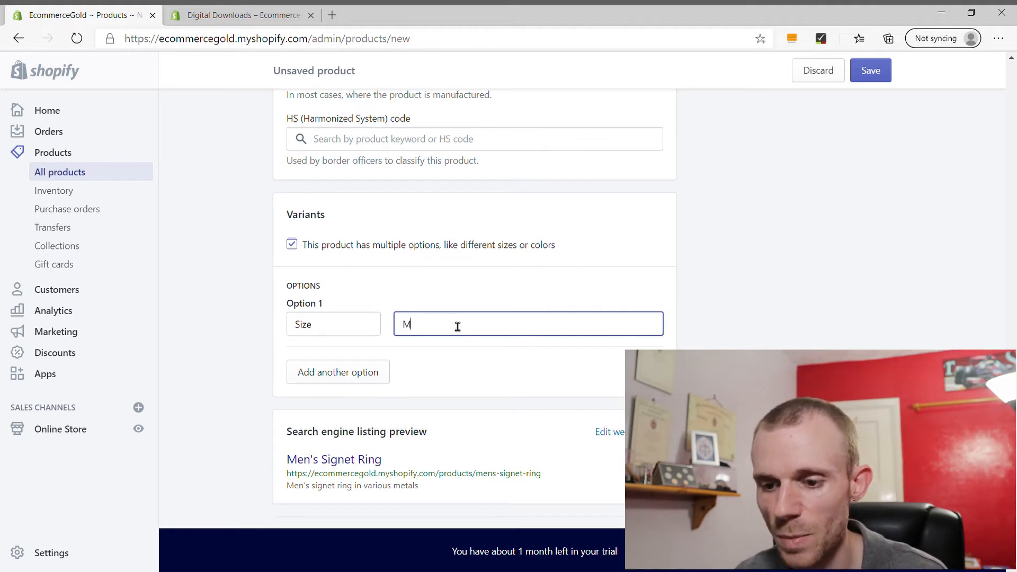
type(",n")
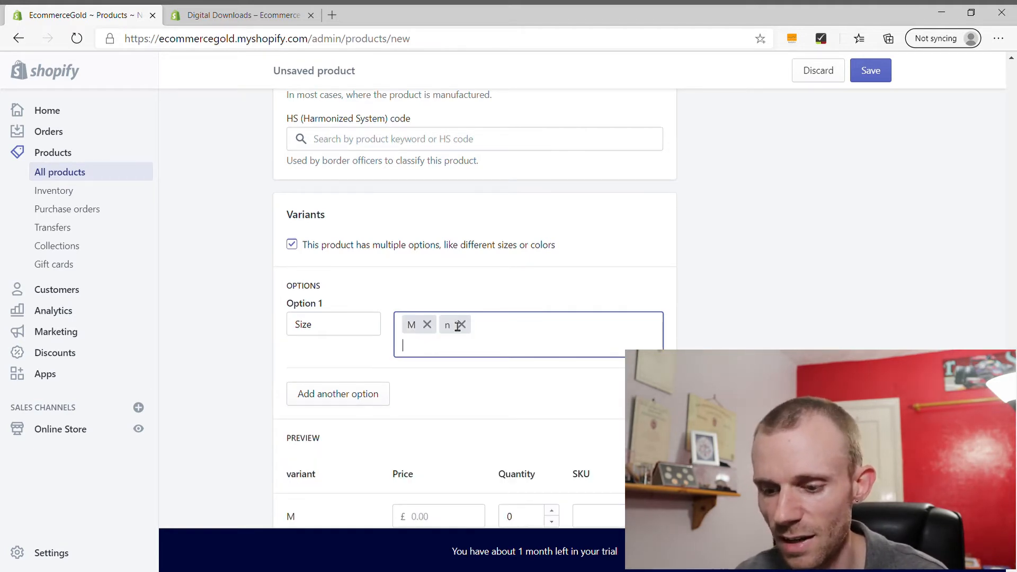
type(",o,")
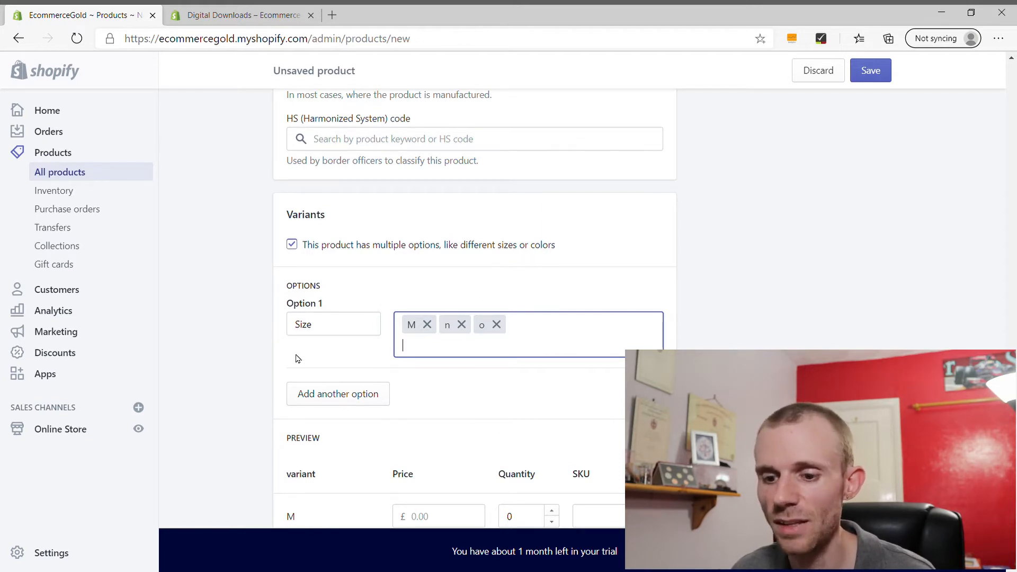
Add a second option named Metal with the values Sterling Silver and Yellow Gold
scroll(338, 278, "down", 2)
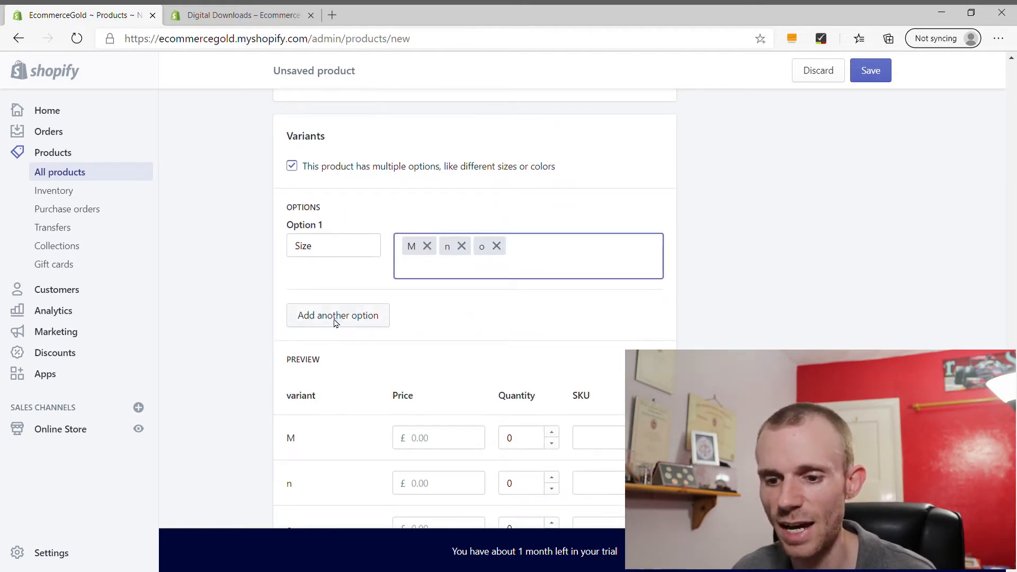
left_click(338, 319)
double_click(345, 331)
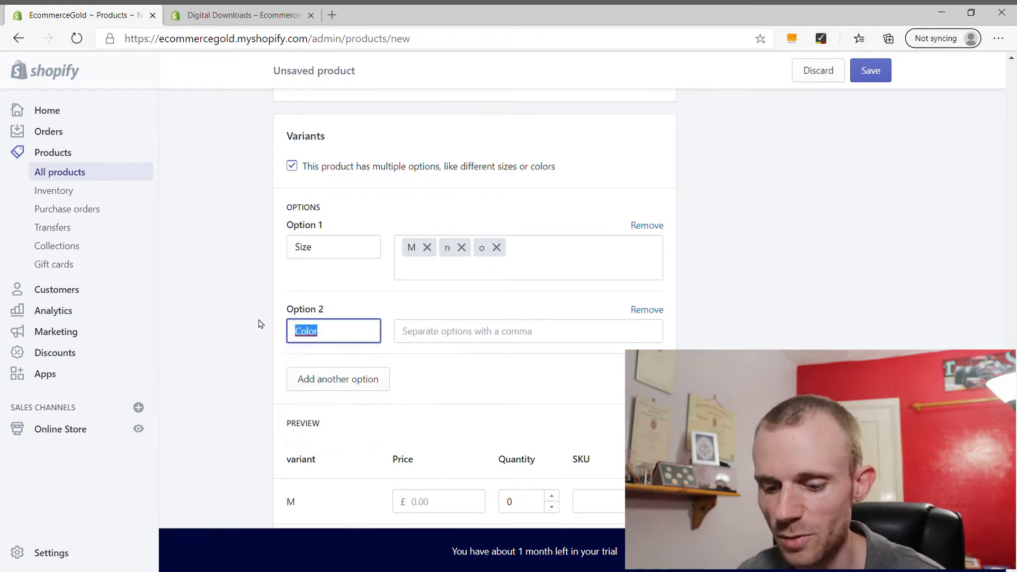
type("Metal")
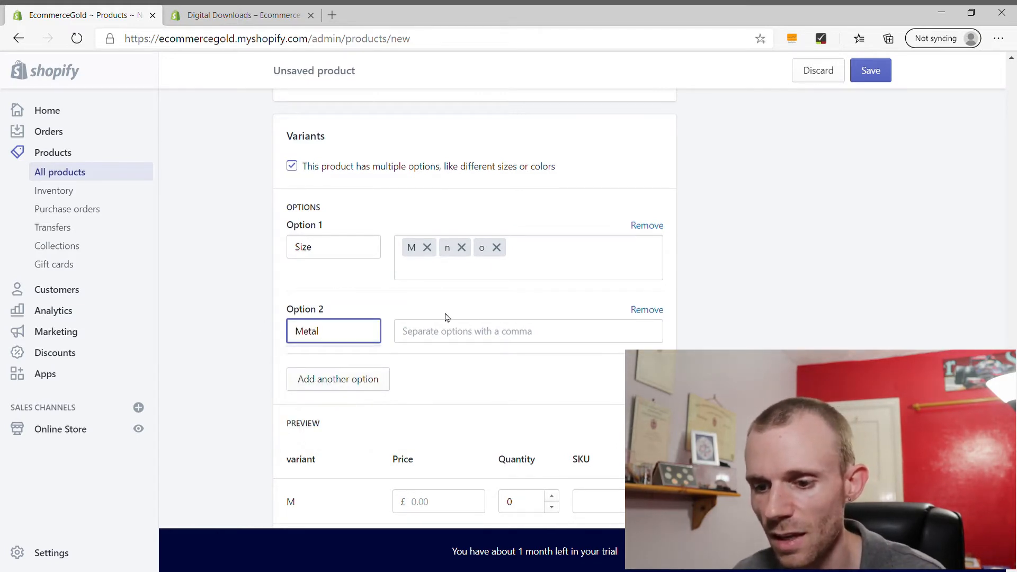
left_click(452, 331)
type("Sterl")
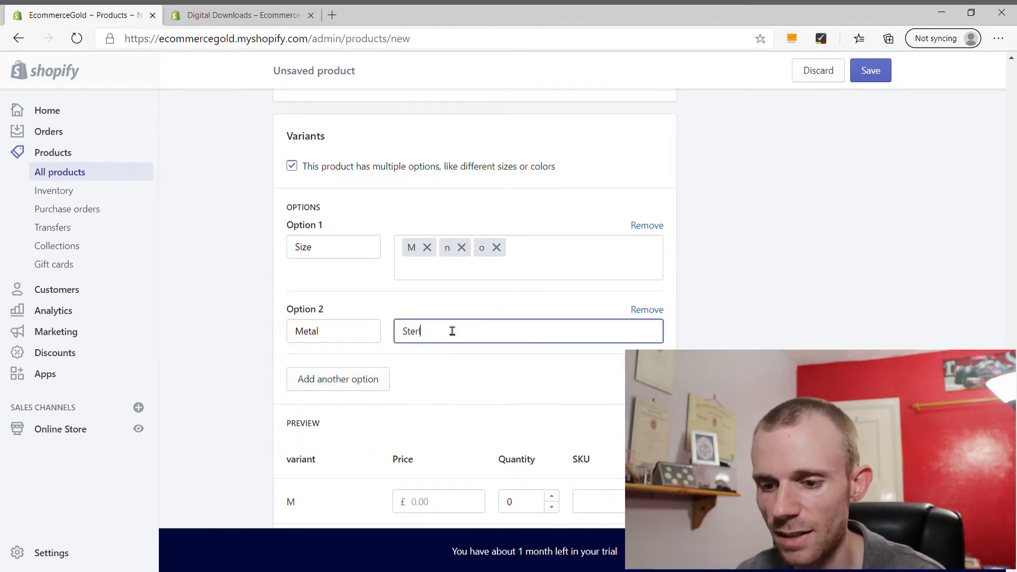
type("ing Silver")
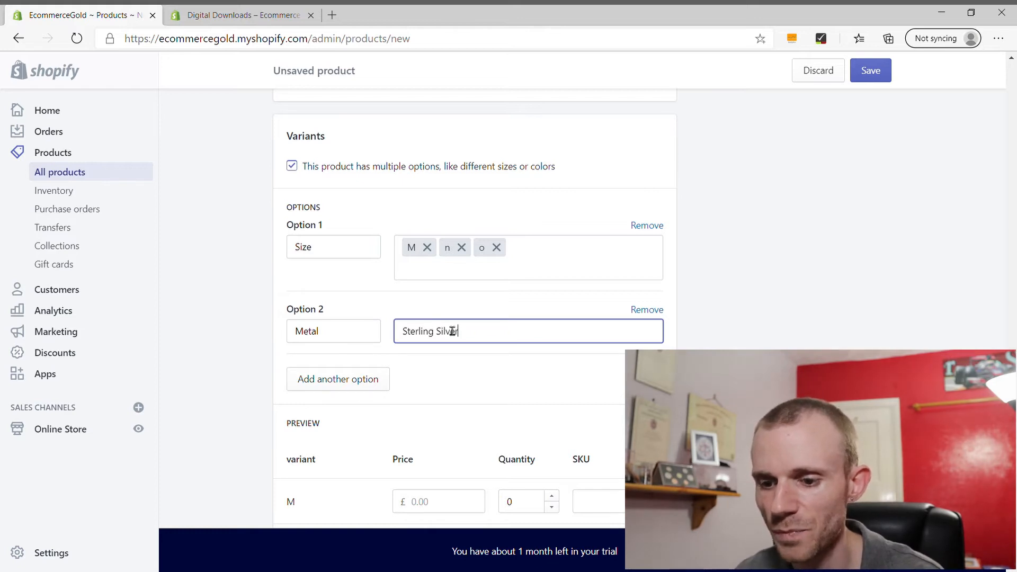
key("Return")
type("Ye")
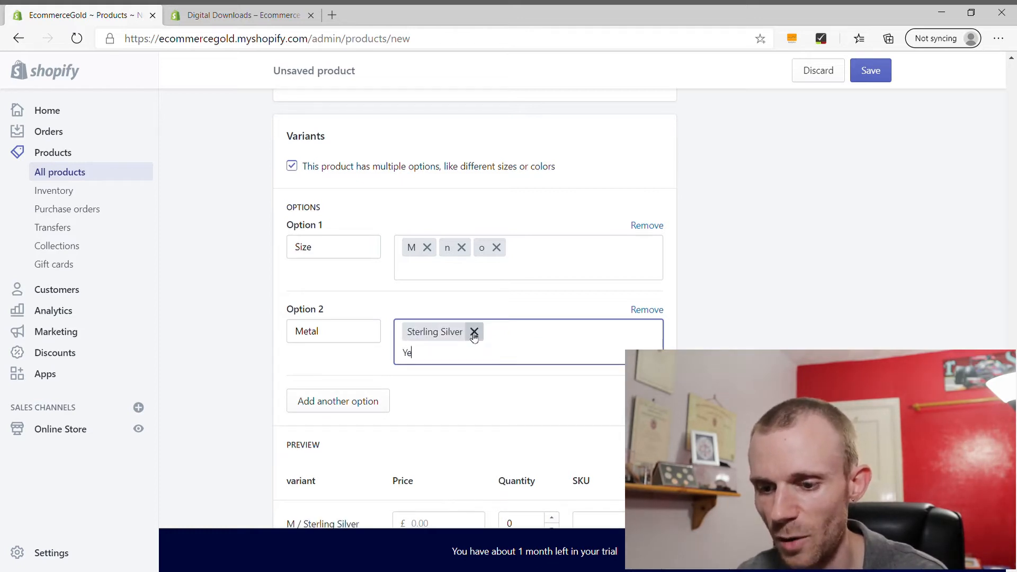
type("llow Gold")
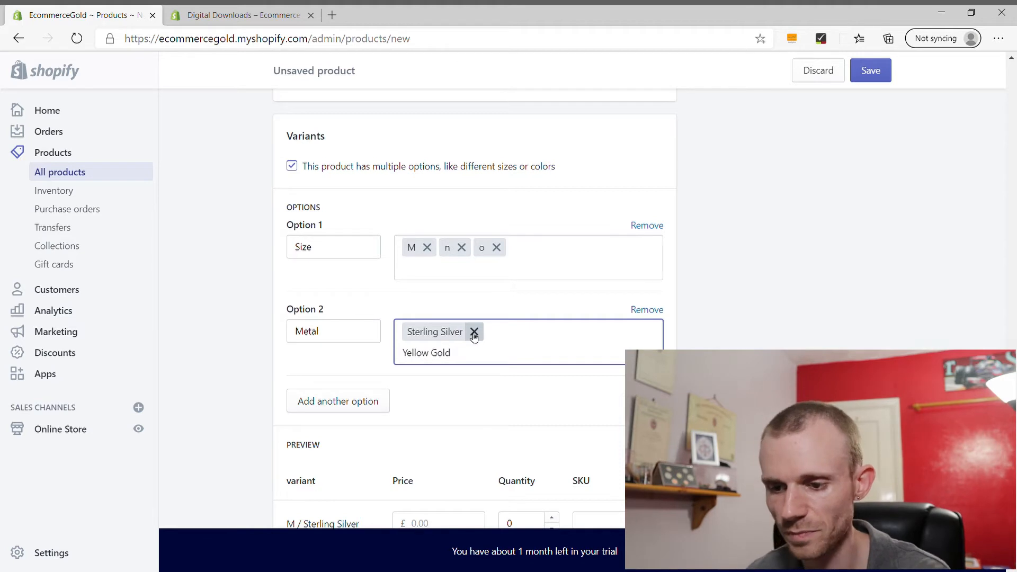
key("Return")
Set the M / Sterling Silver variant's price to £25 and its quantity to 2
scroll(570, 286, "down", 4)
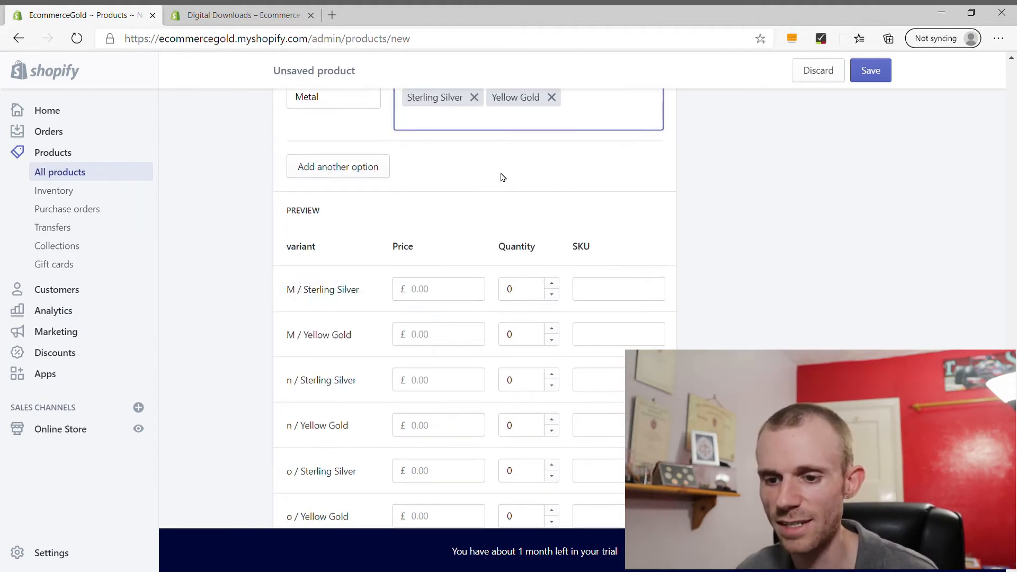
scroll(378, 244, "down", 2)
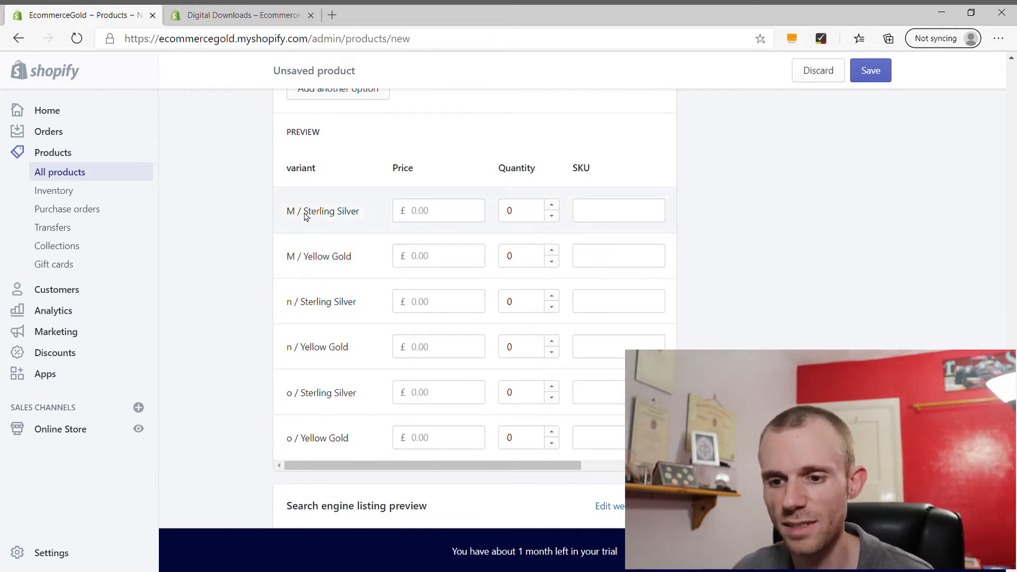
left_click(448, 211)
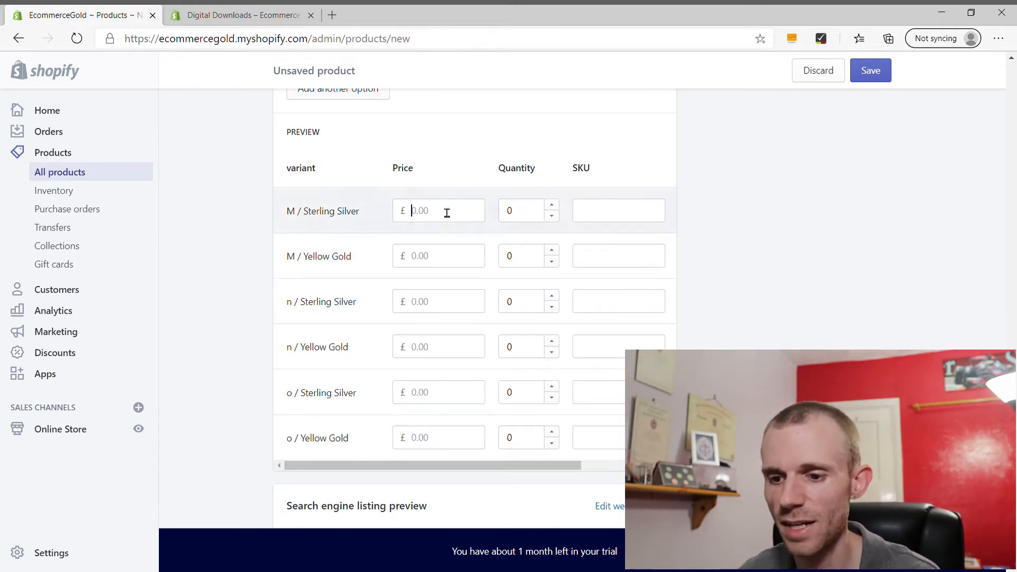
type("25")
key("Tab")
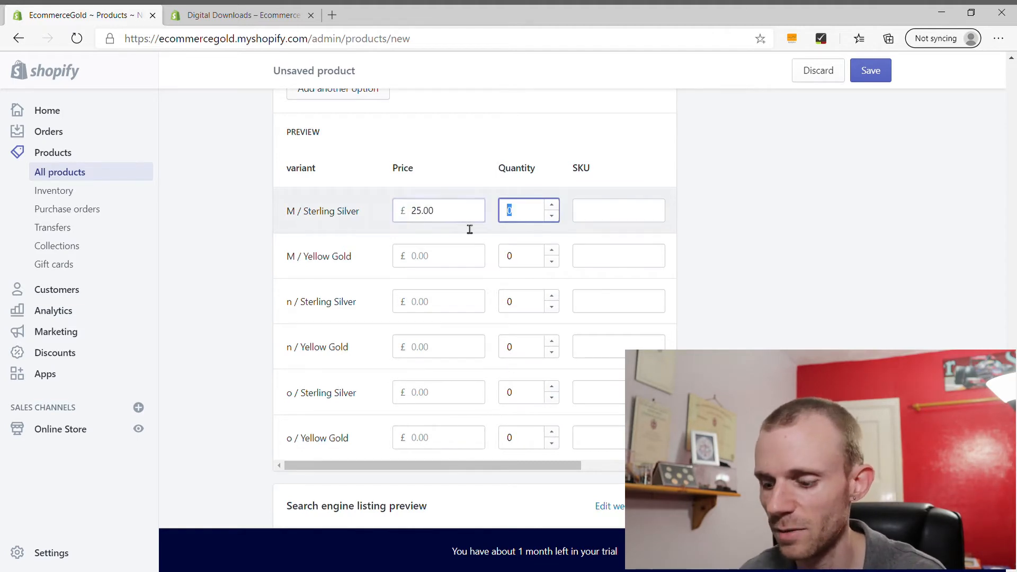
type("2")
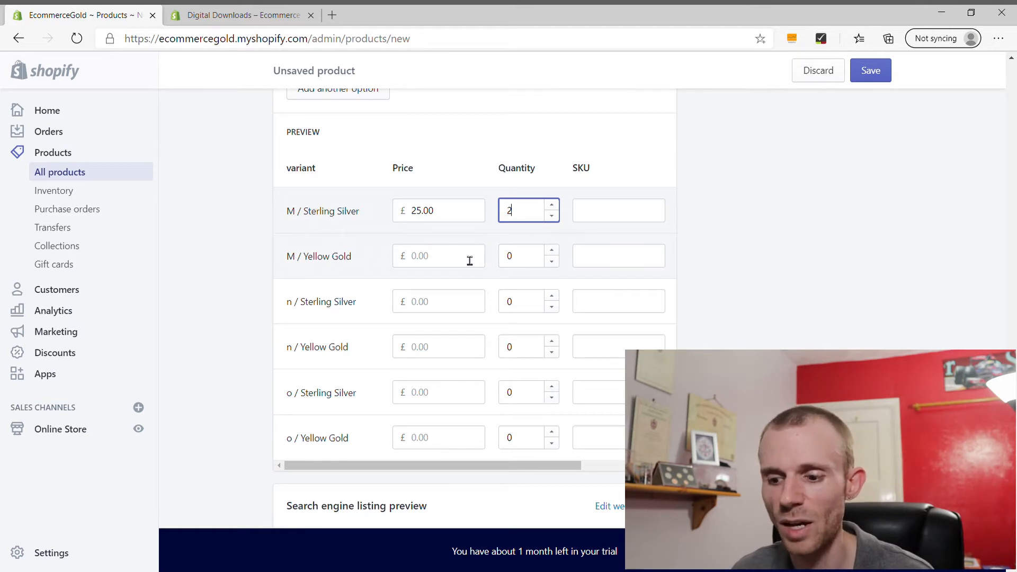
Set the signet ring's product type to Rings and save the product
scroll(473, 259, "down", 2)
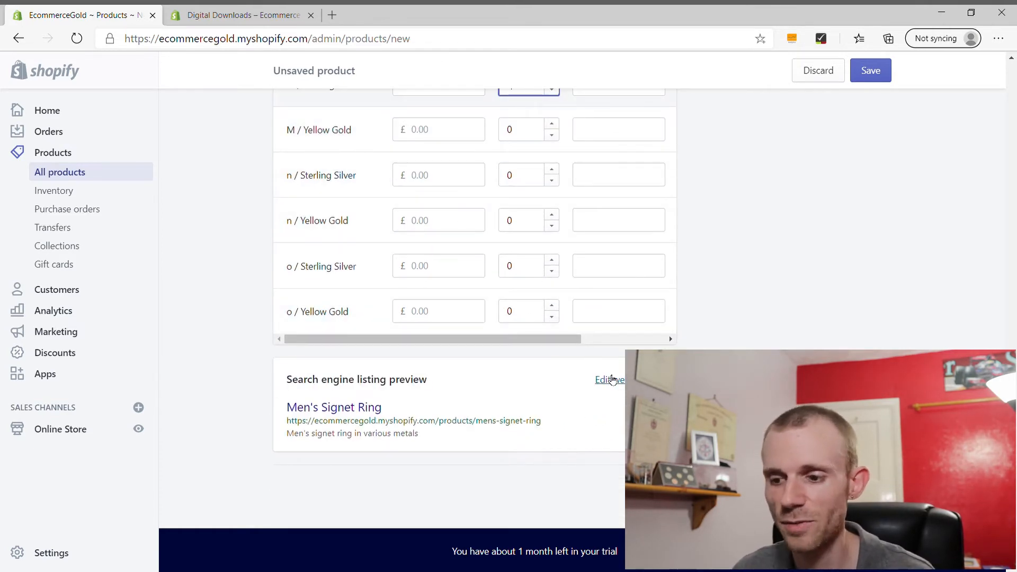
scroll(752, 343, "up", 15)
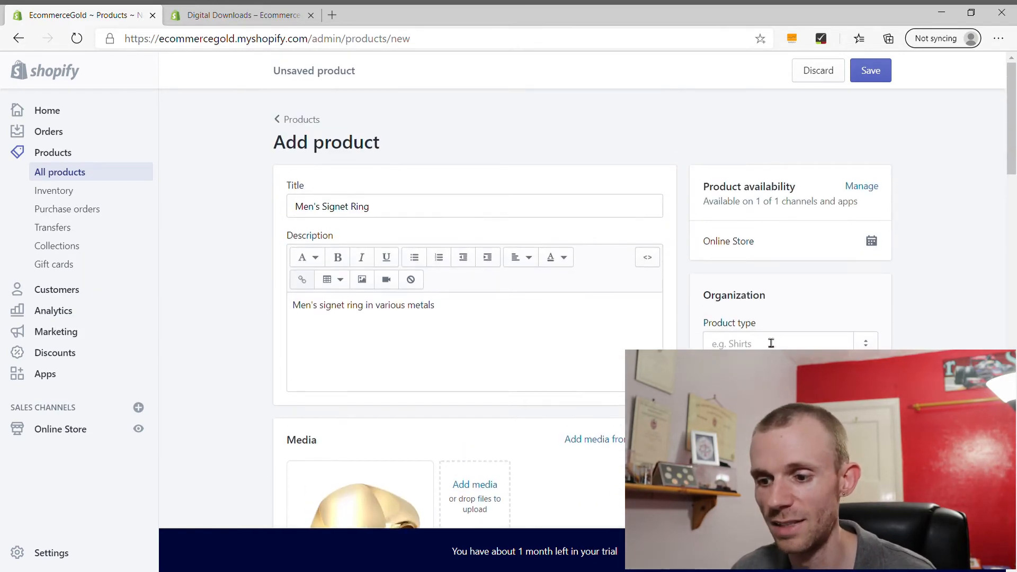
left_click(777, 343)
type("R")
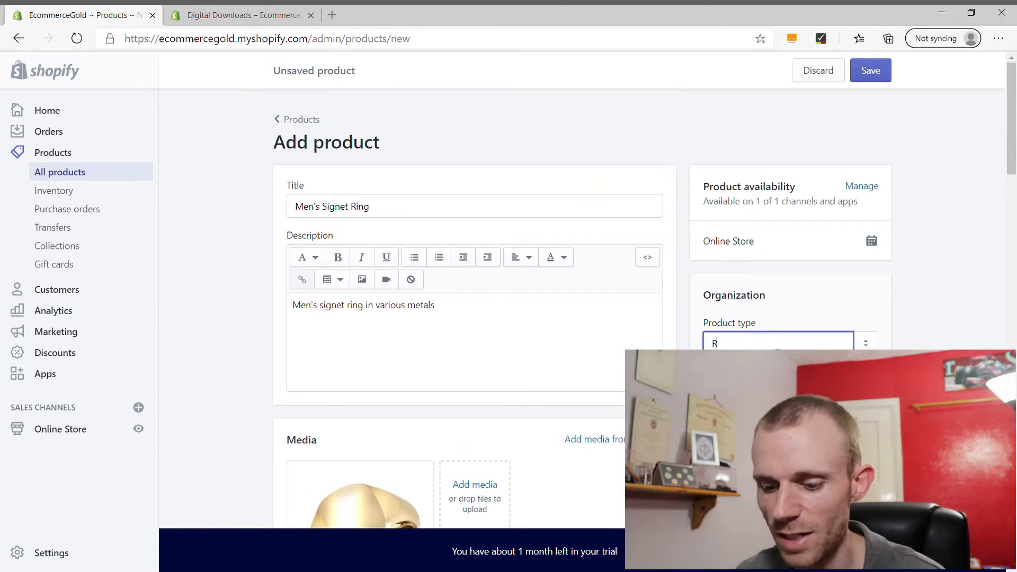
type("ings")
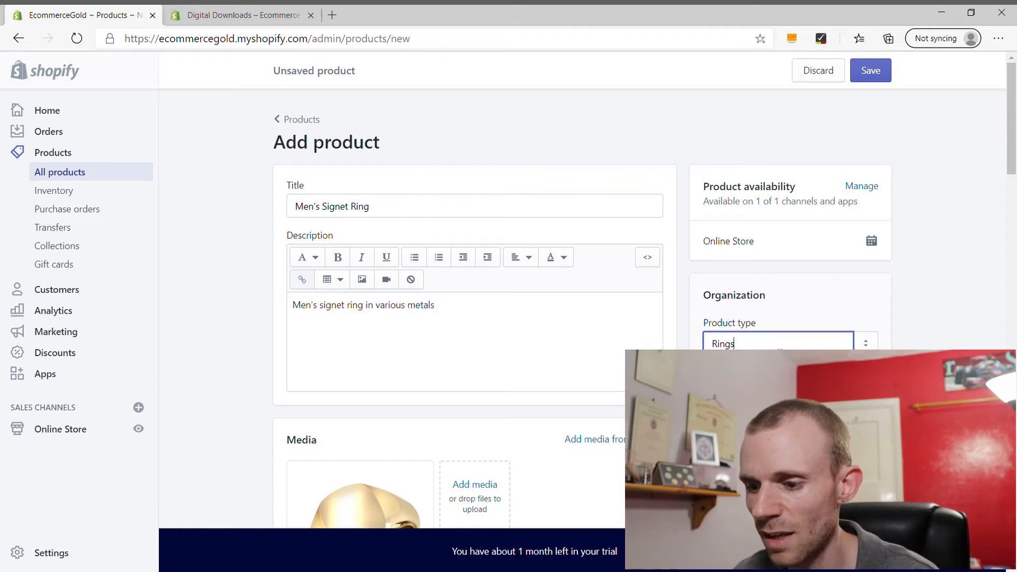
key("Tab")
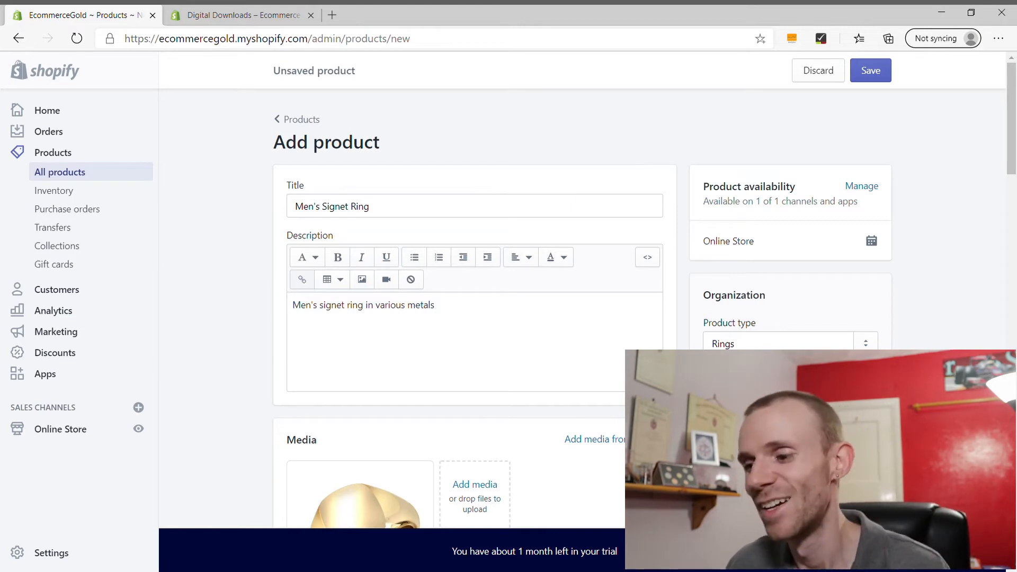
scroll(935, 318, "down", 3)
scroll(935, 318, "up", 3)
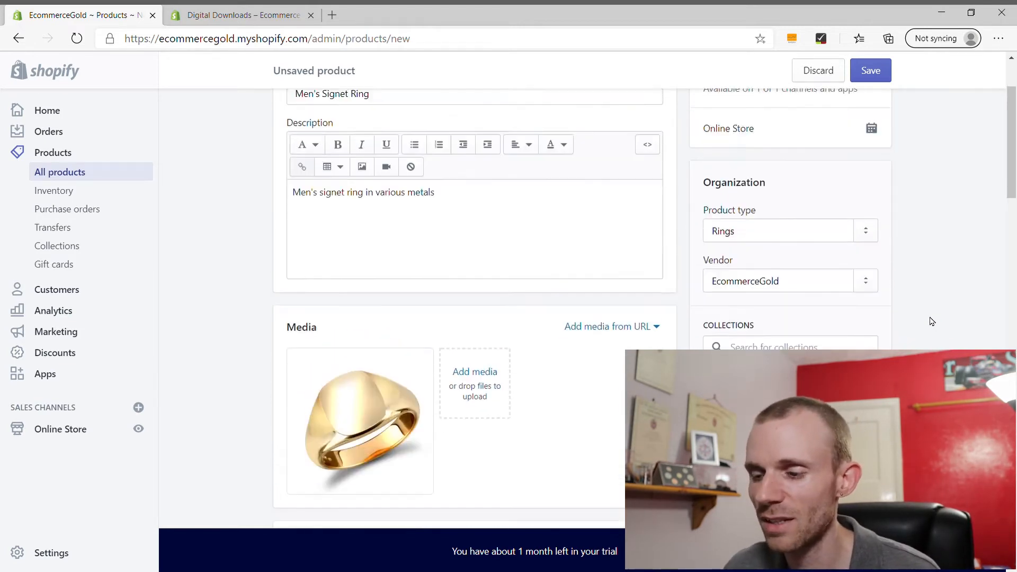
left_click(882, 77)
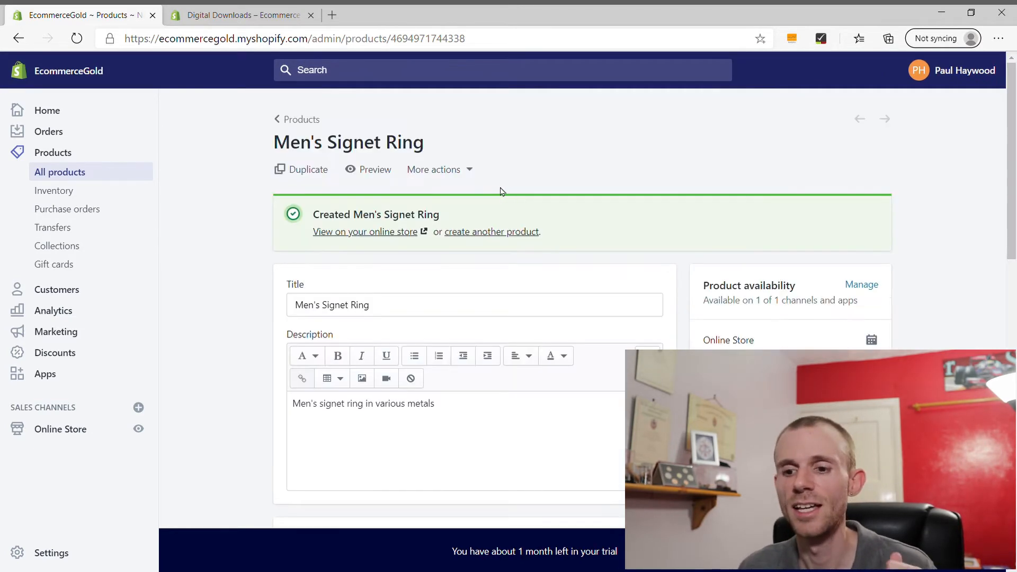
Return to the list of all products and start a new product titled "Men's Jewellery Coaching"
left_click(84, 177)
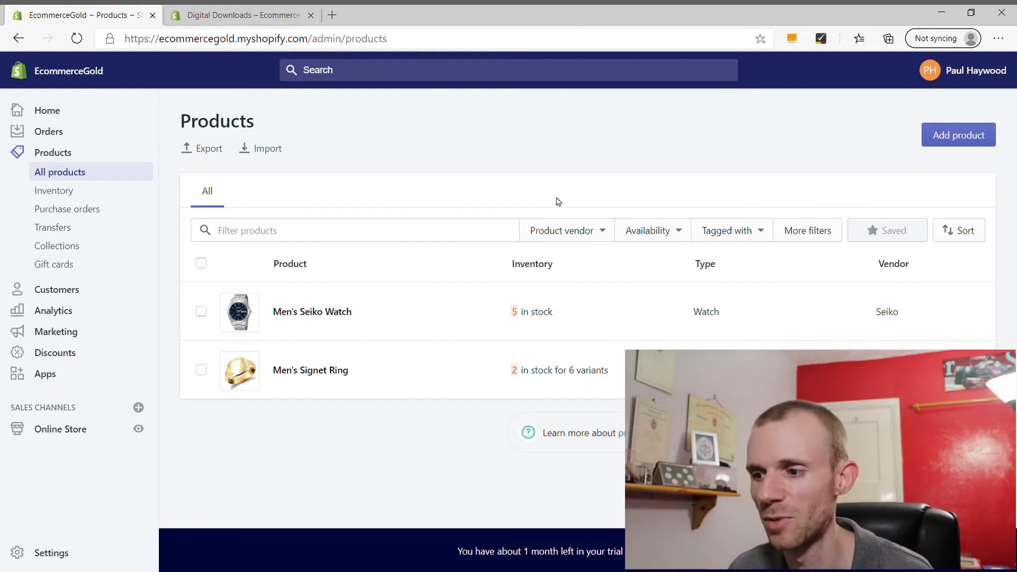
left_click(927, 141)
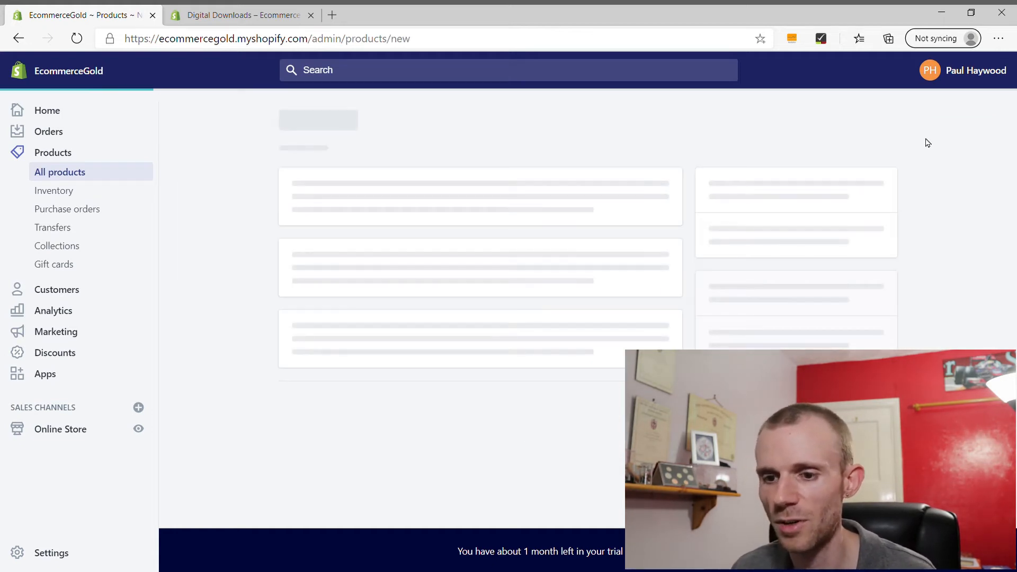
left_click(486, 213)
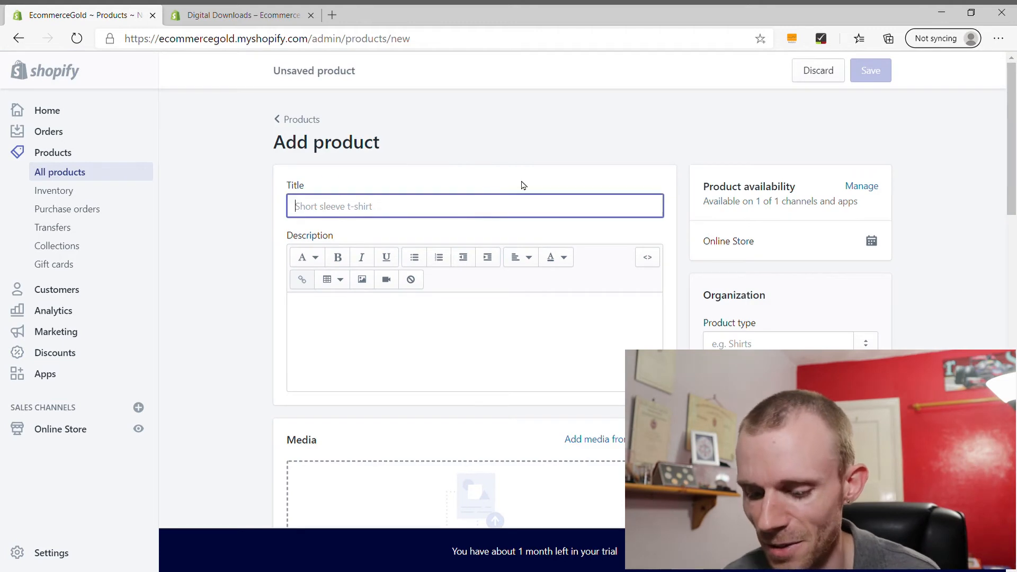
type("Men's ")
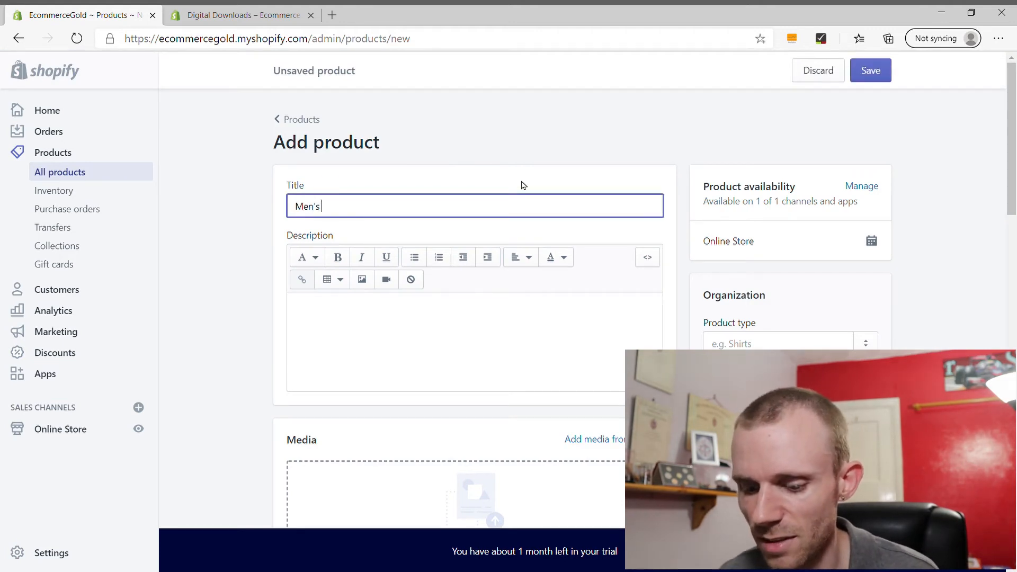
type("Jewellery")
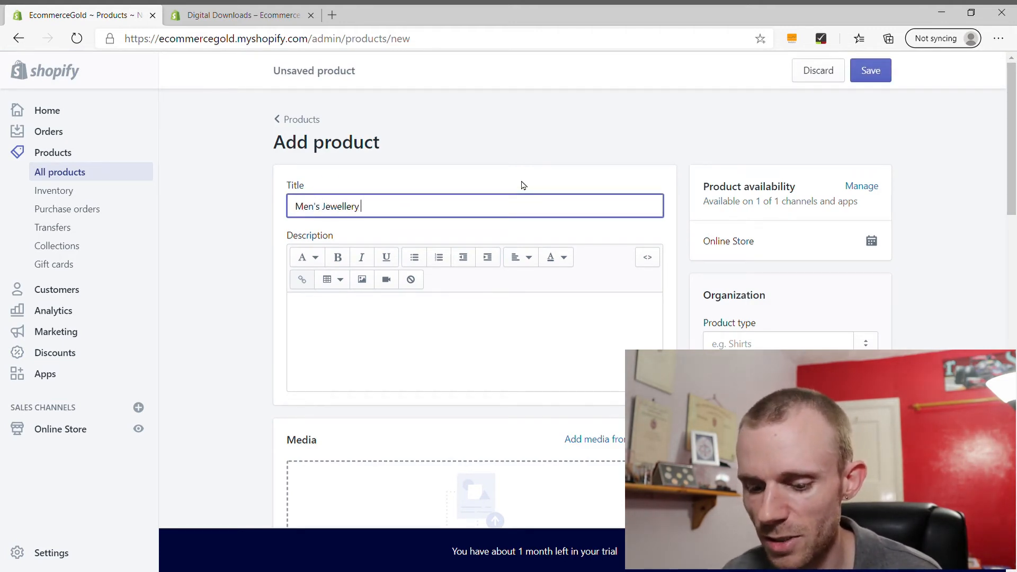
type(" Coaching")
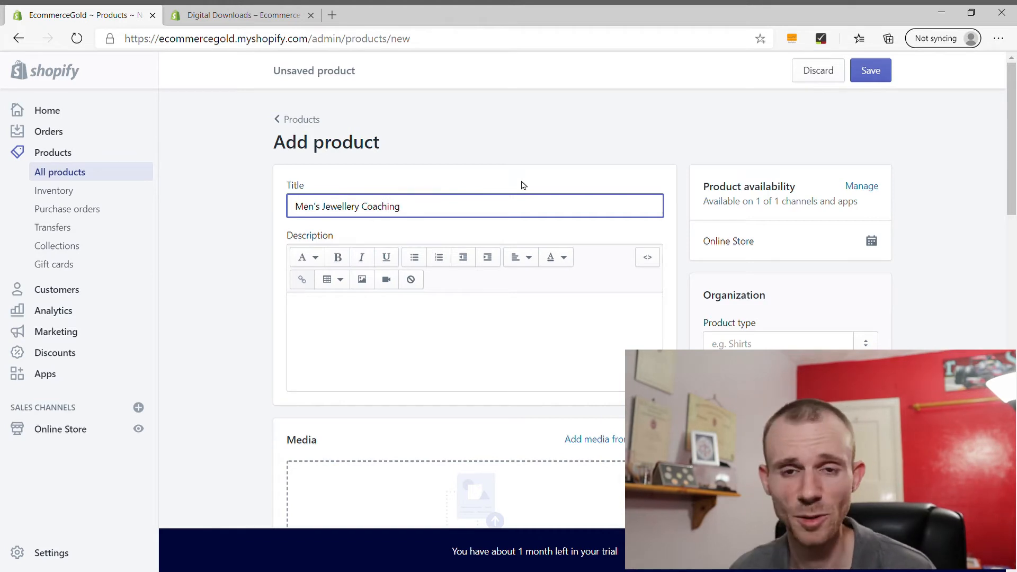
Set the price of the coaching product to £99
scroll(442, 227, "down", 3)
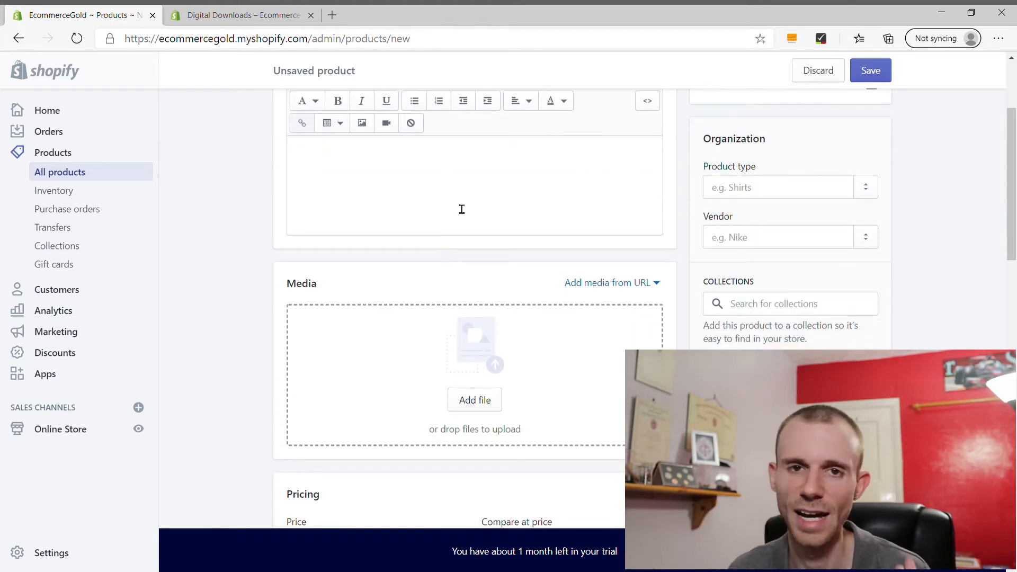
scroll(403, 241, "down", 6)
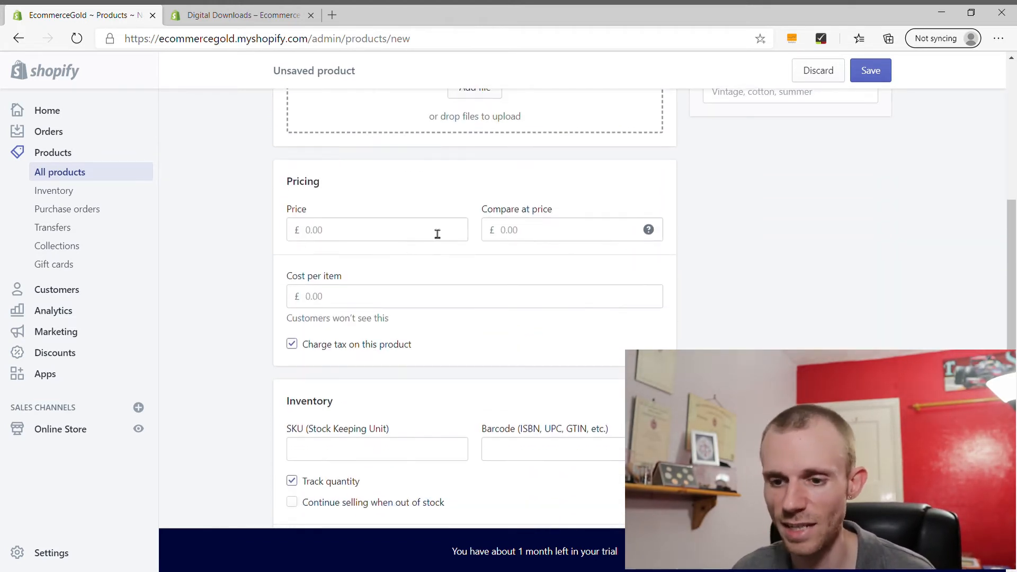
left_click(431, 229)
type("99")
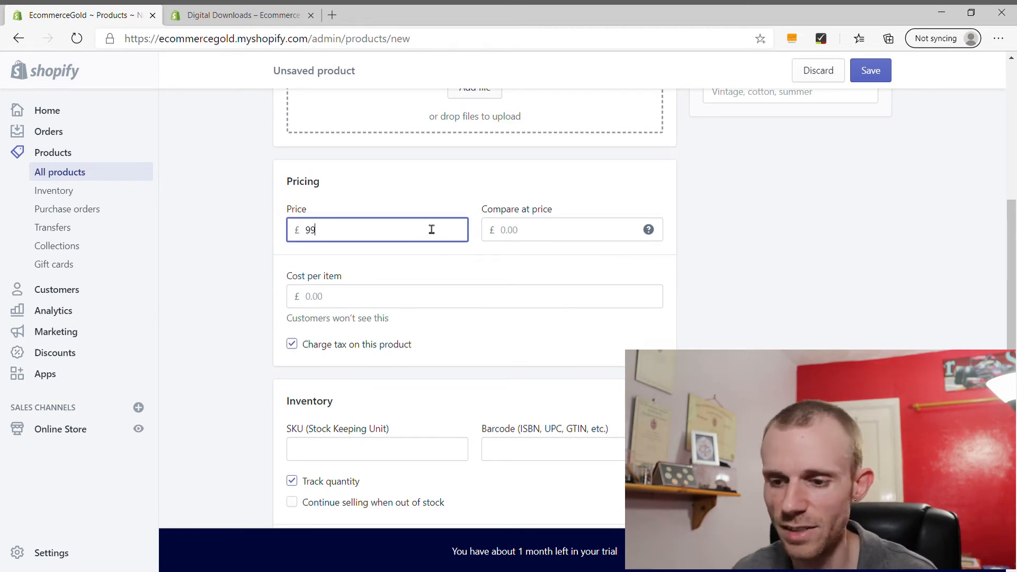
left_click(239, 284)
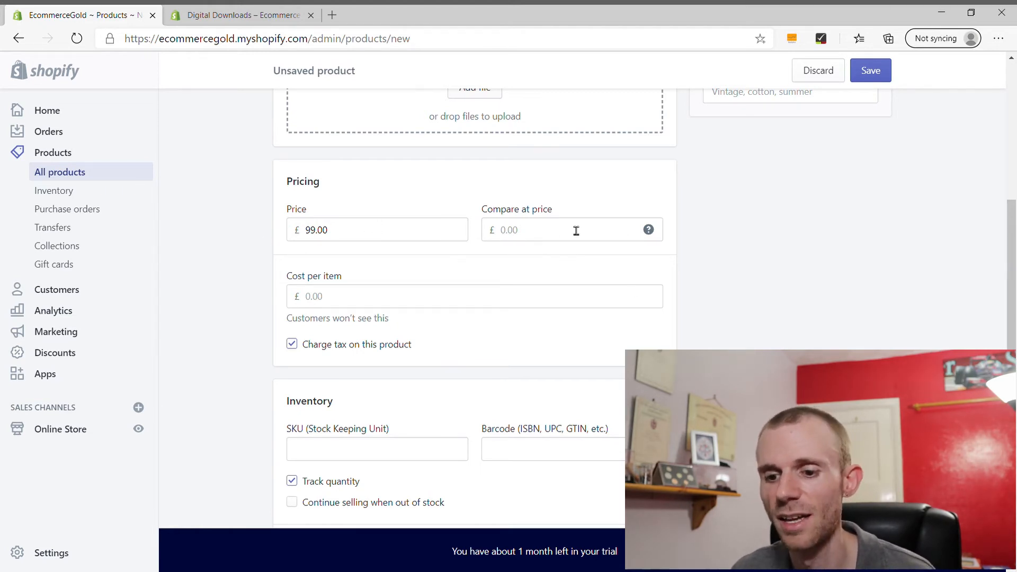
scroll(249, 263, "down", 4)
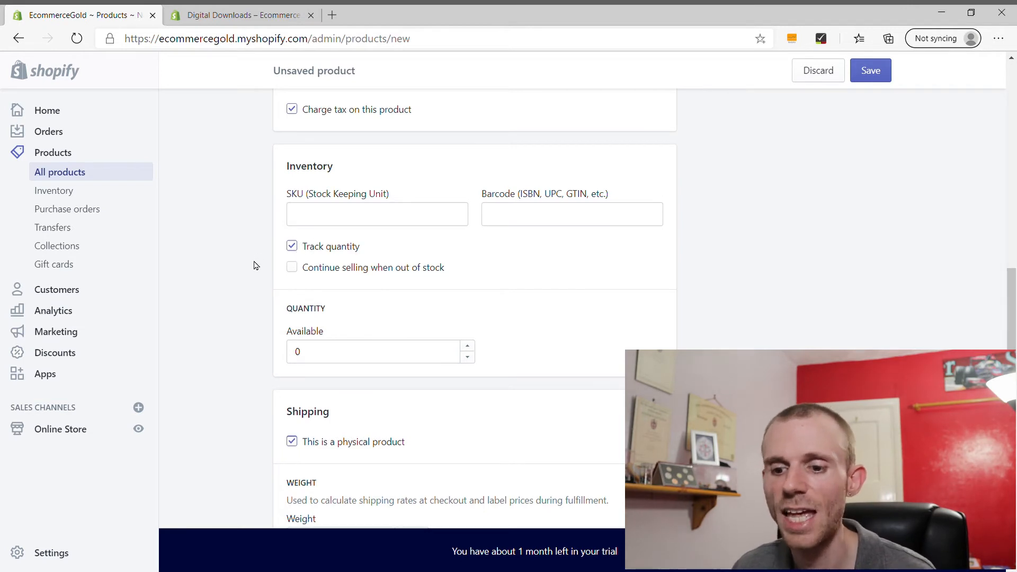
Mark the coaching product as not a physical product and save it
scroll(255, 264, "down", 4)
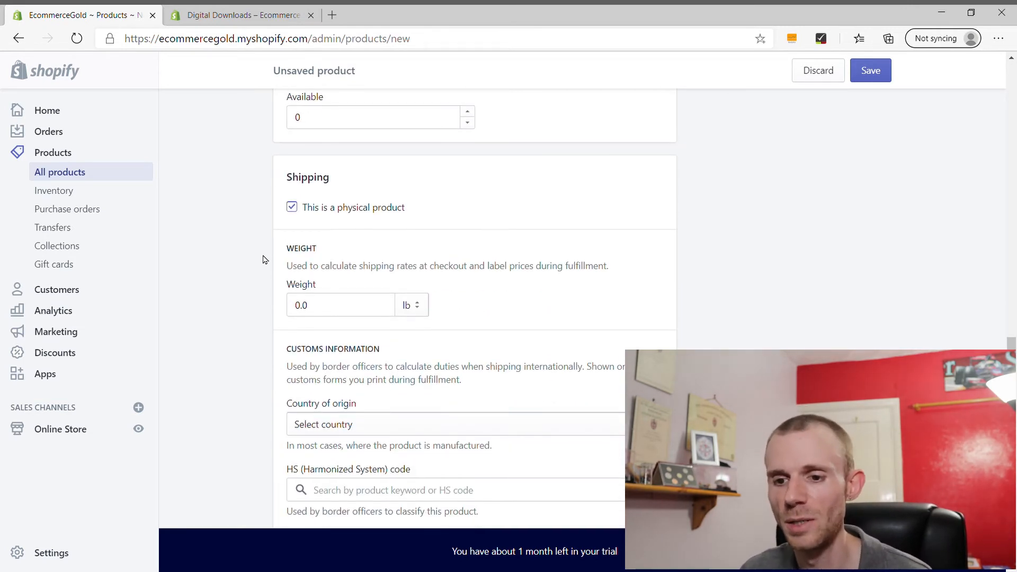
left_click(293, 209)
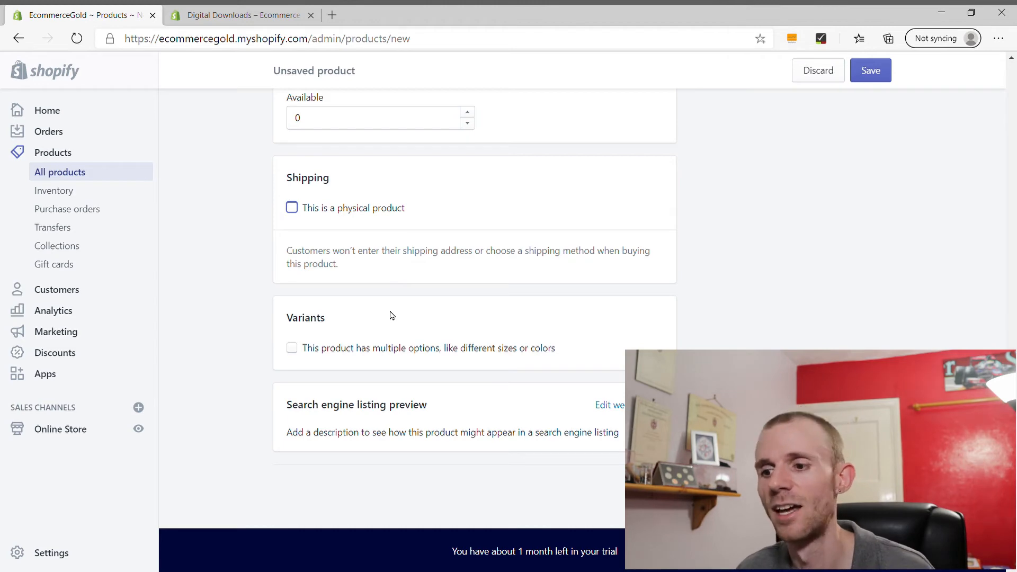
scroll(391, 316, "up", 10)
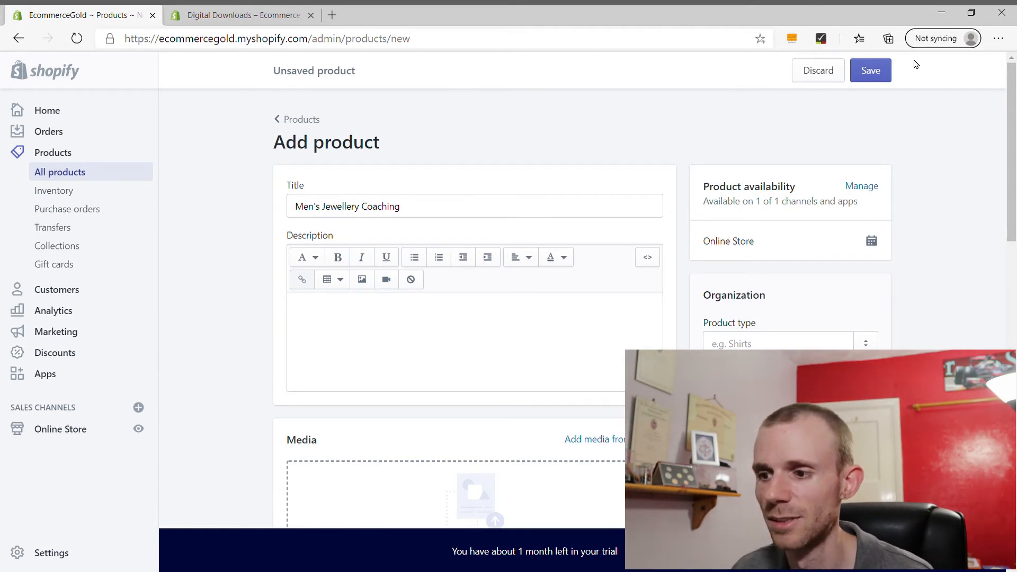
left_click(870, 70)
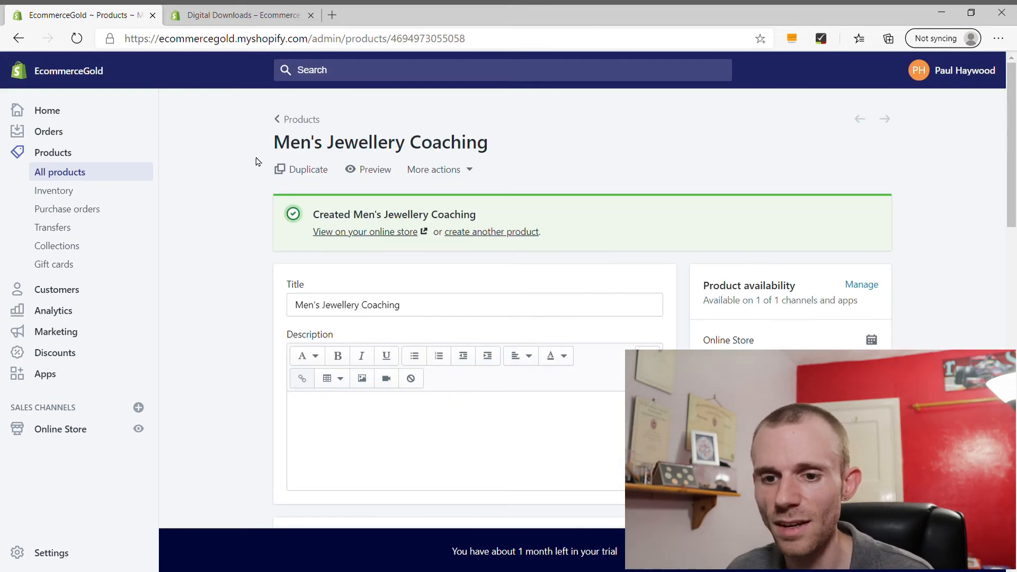
Return to the list of all products and view the Digital Downloads app's page in the Shopify App Store
left_click(70, 173)
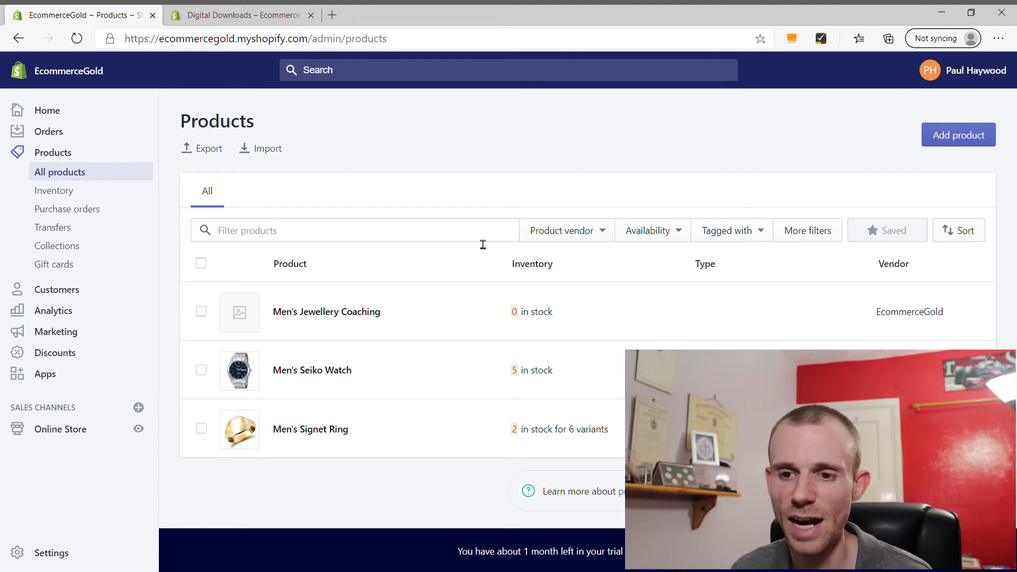
left_click(277, 12)
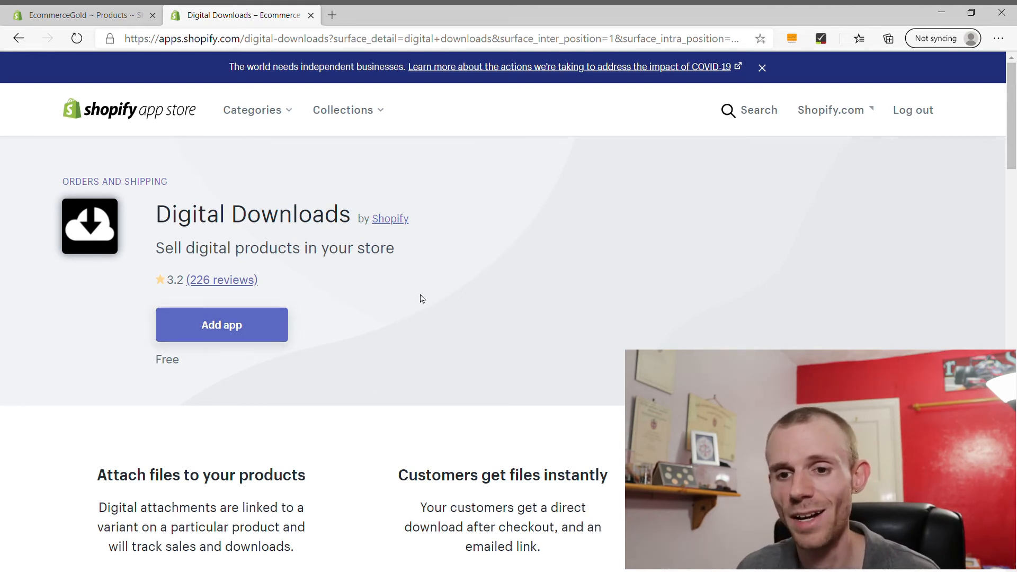
left_click(103, 13)
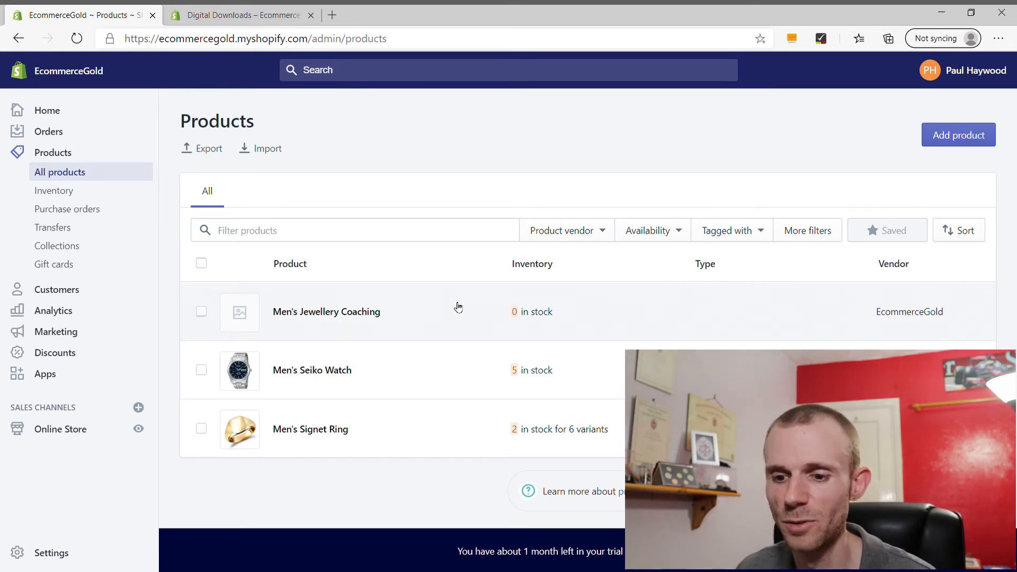
left_click(940, 147)
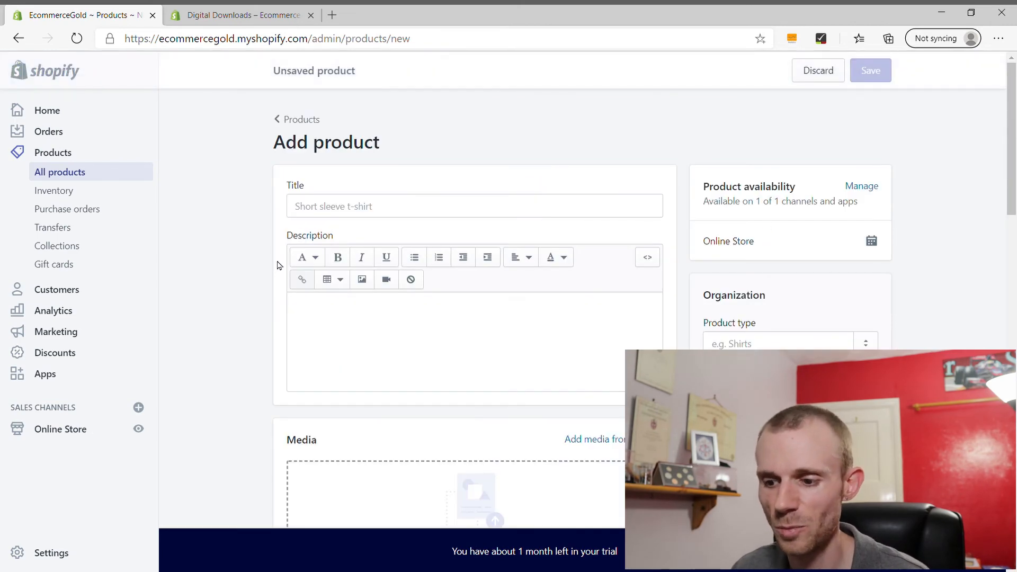
scroll(304, 292, "down", 7)
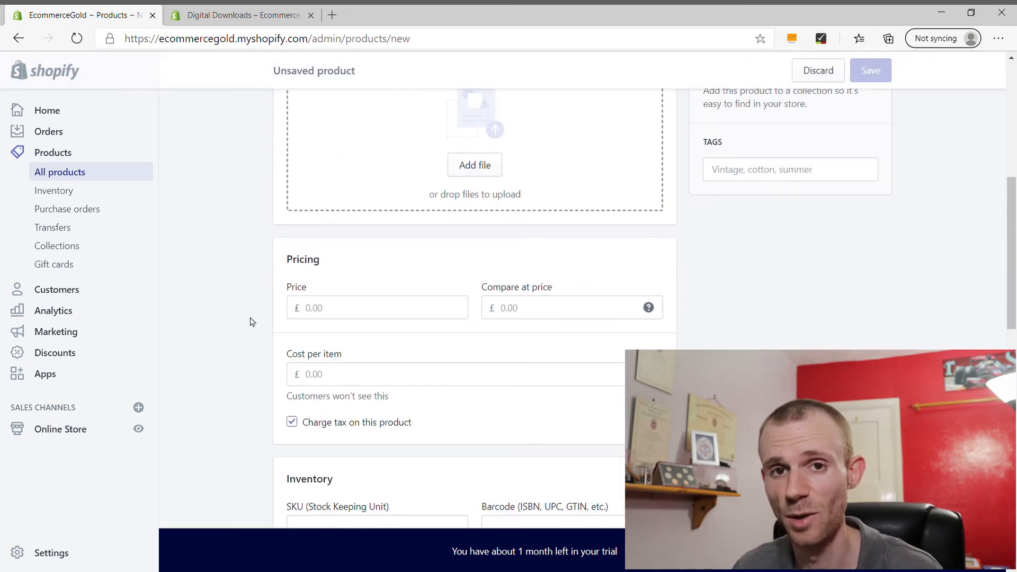
scroll(252, 320, "down", 7)
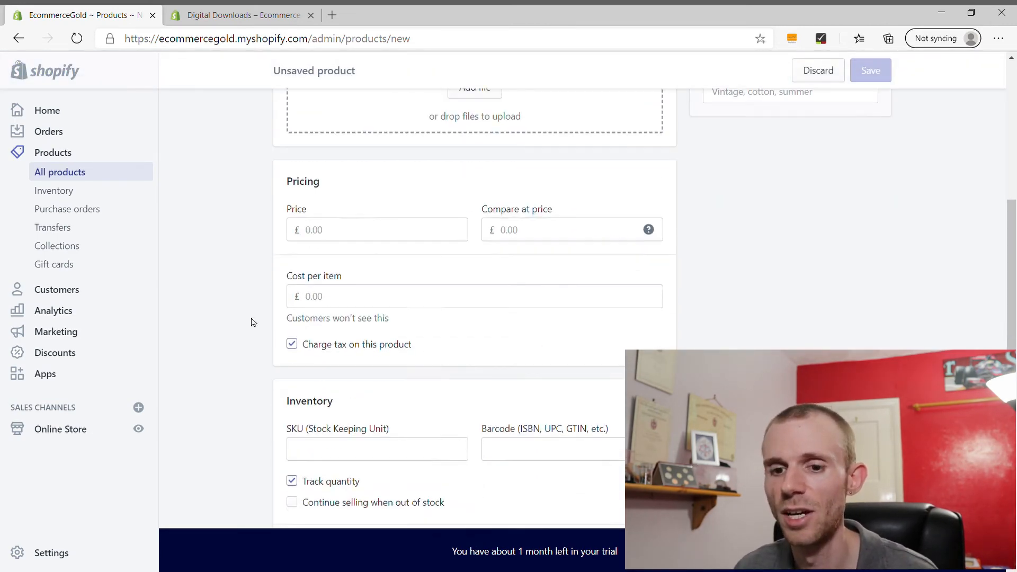
left_click(68, 172)
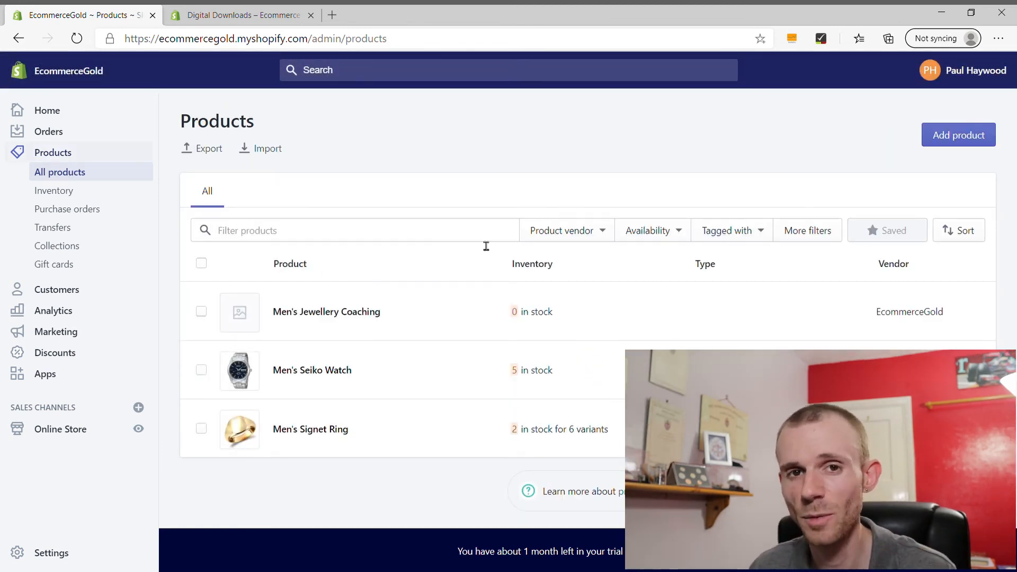
Open the digital attachment page for Men's Jewellery Coaching and view the Digital Downloads app's settings
left_click(358, 313)
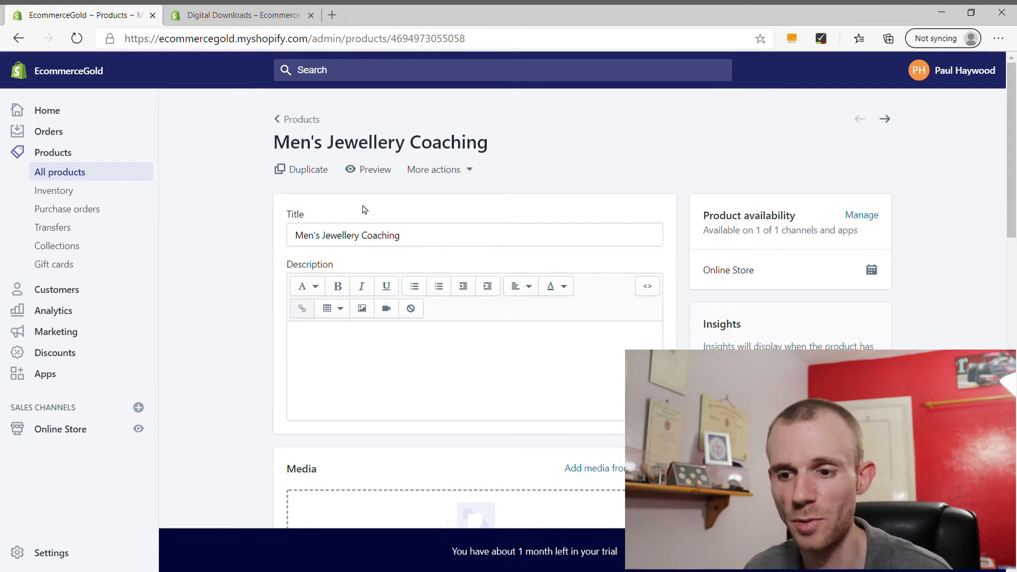
left_click(469, 170)
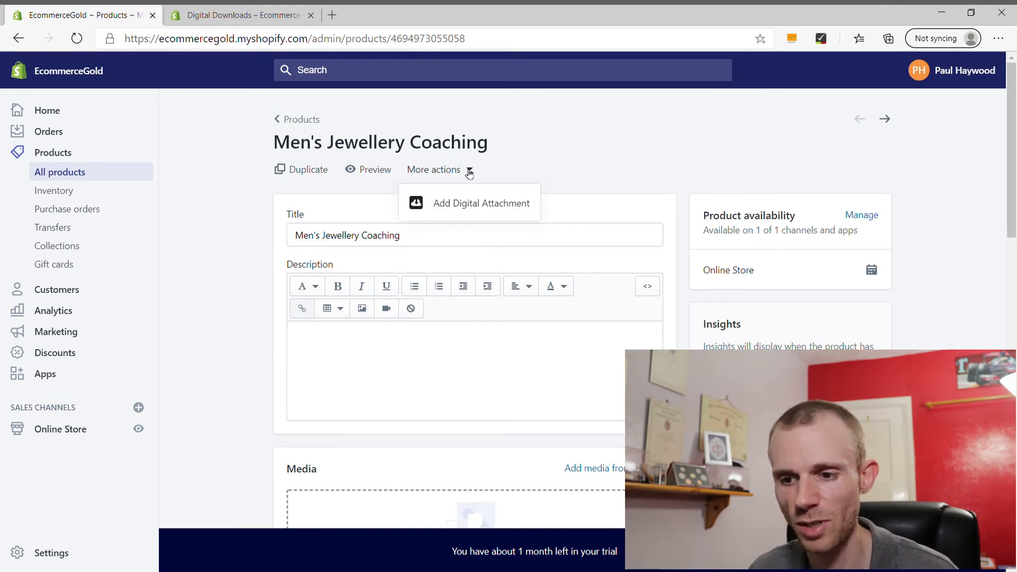
left_click(467, 205)
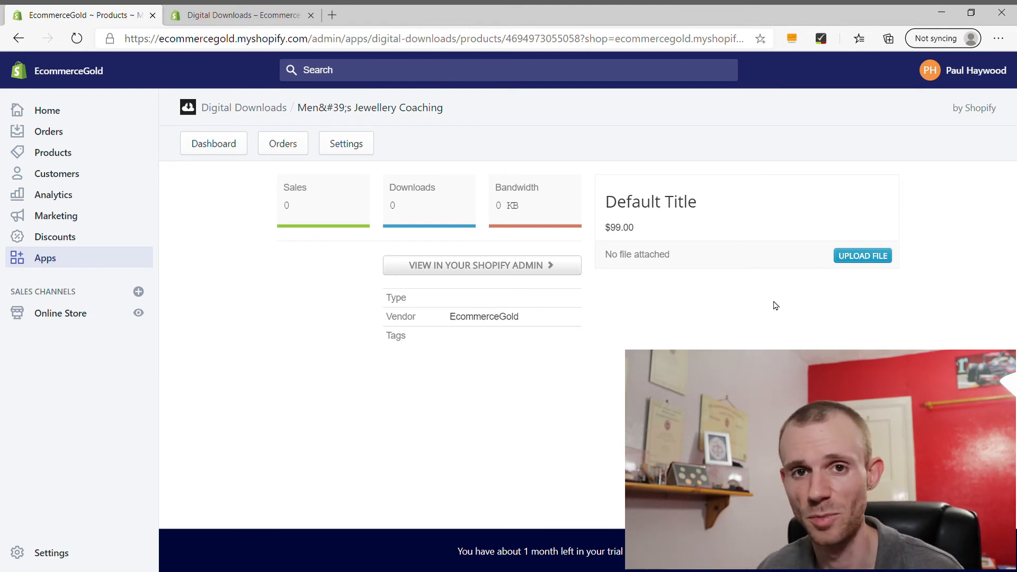
left_click(359, 148)
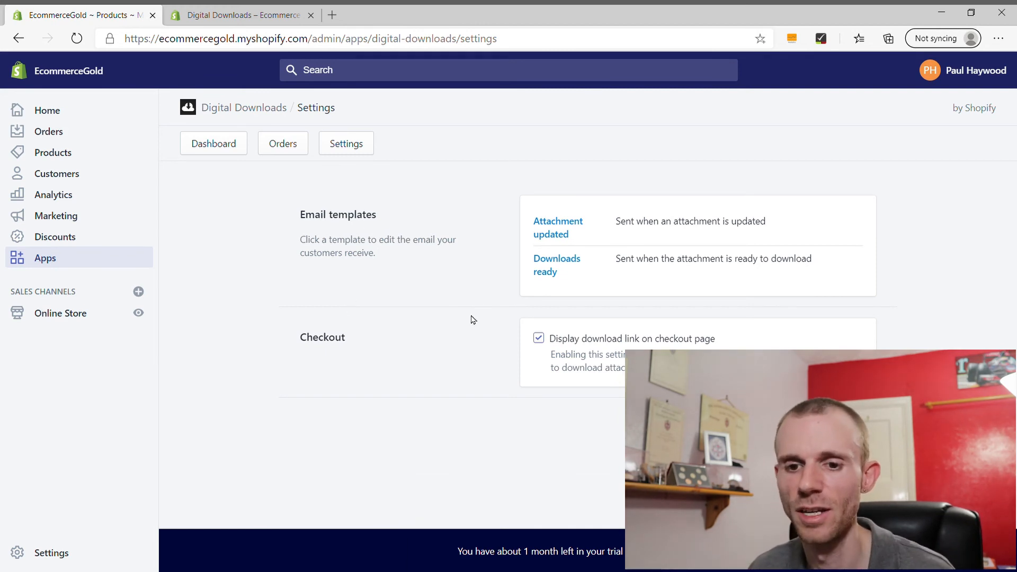
In the store's inventory, add 3 units to the signet ring's n / Sterling Silver variant and save the quantity
left_click(56, 155)
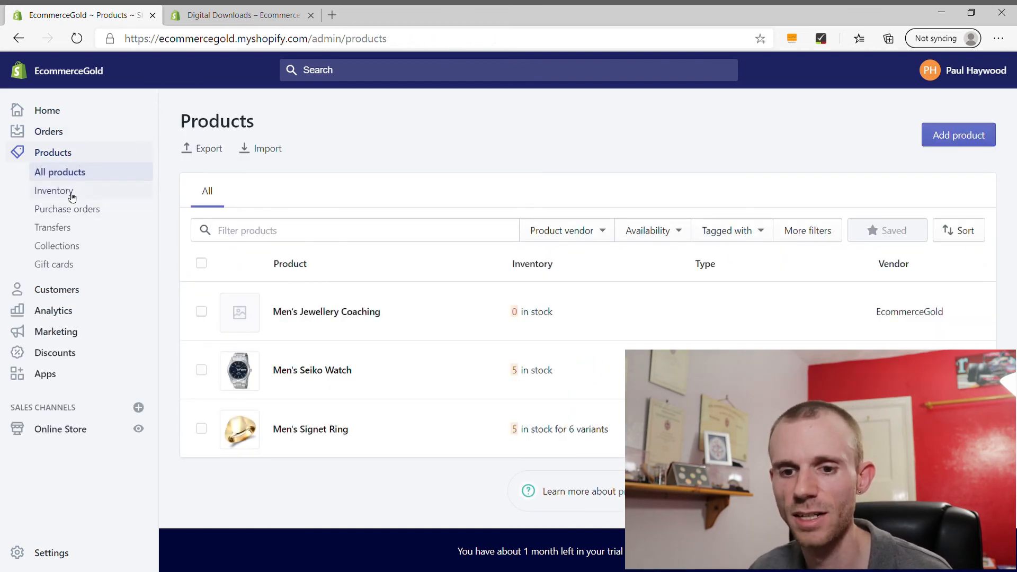
left_click(71, 194)
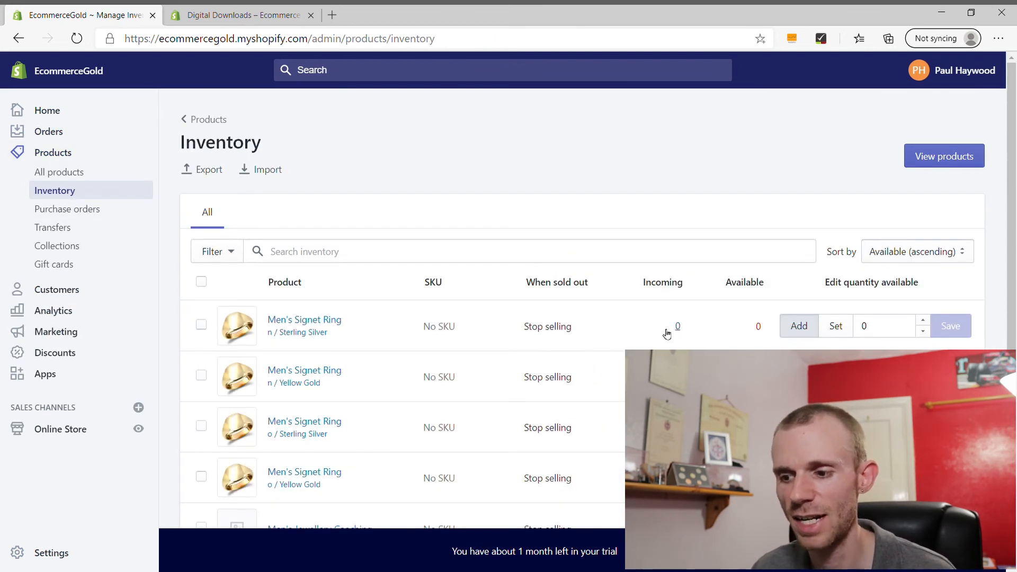
scroll(665, 296, "down", 1)
scroll(726, 278, "down", 3)
scroll(827, 283, "up", 2)
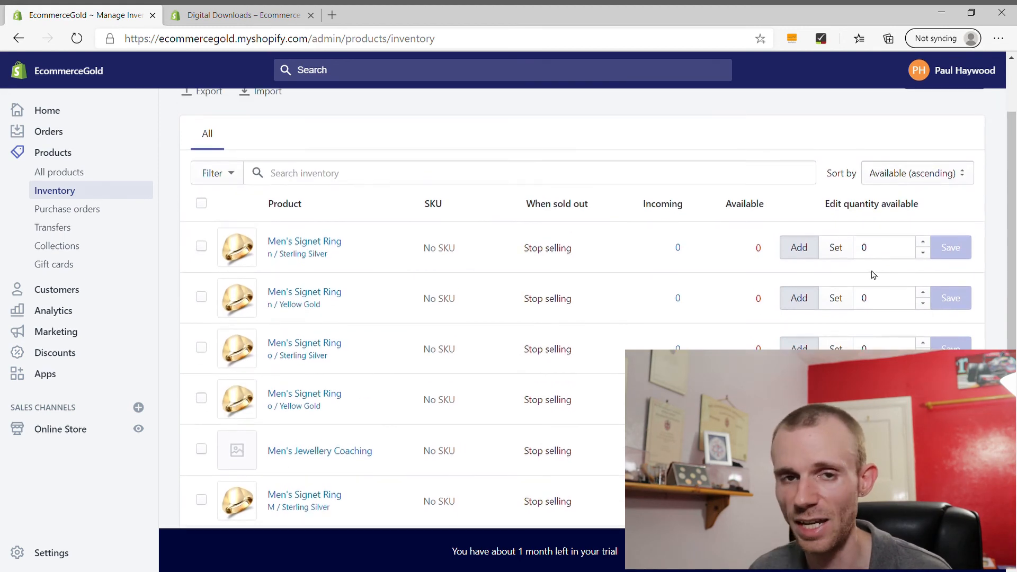
double_click(864, 249)
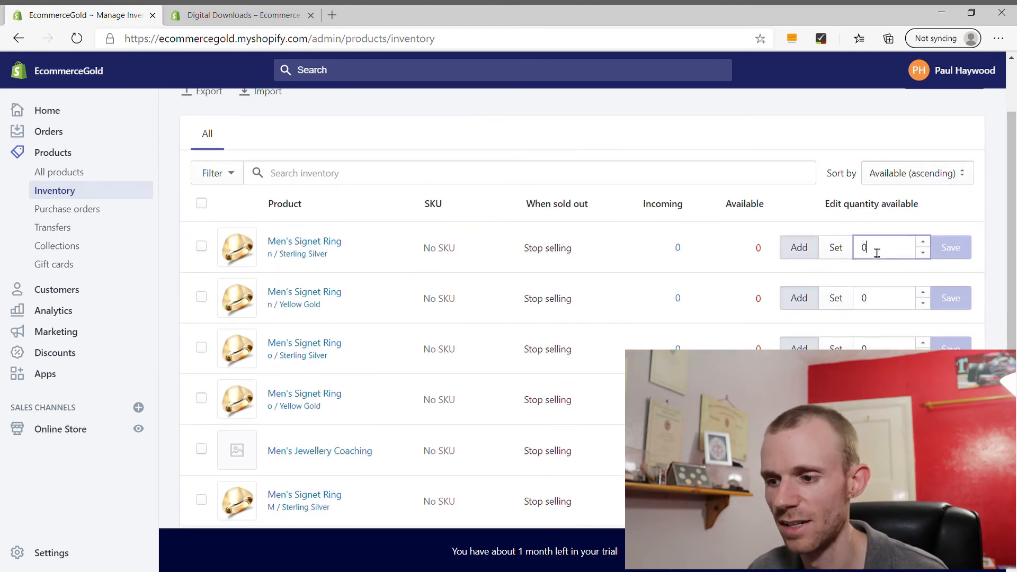
type("3")
left_click(960, 252)
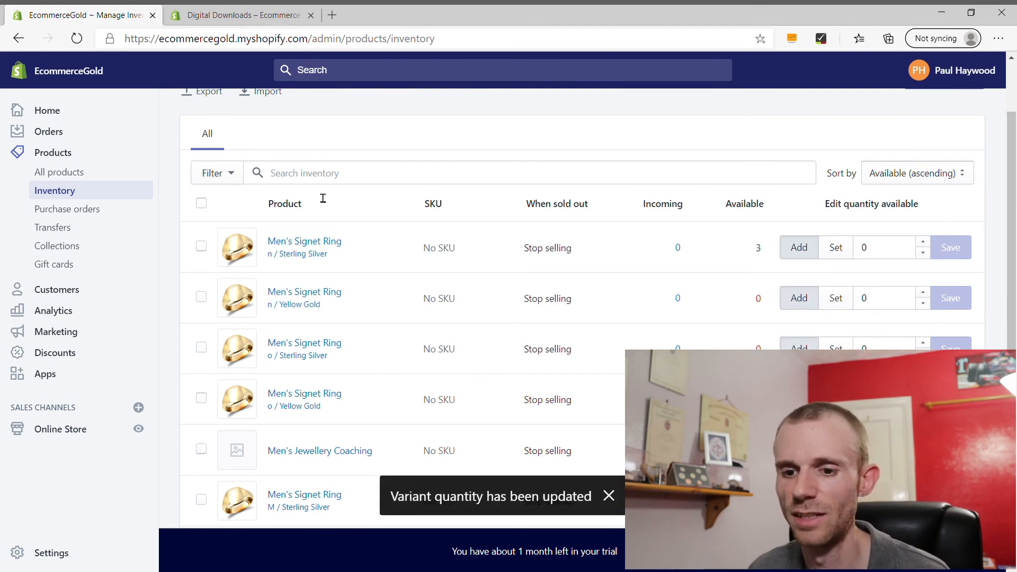
Open the signet ring's n / Sterling Silver and n / Yellow Gold variants in the bulk editor and review the fields that can be added
left_click(202, 246)
left_click(203, 298)
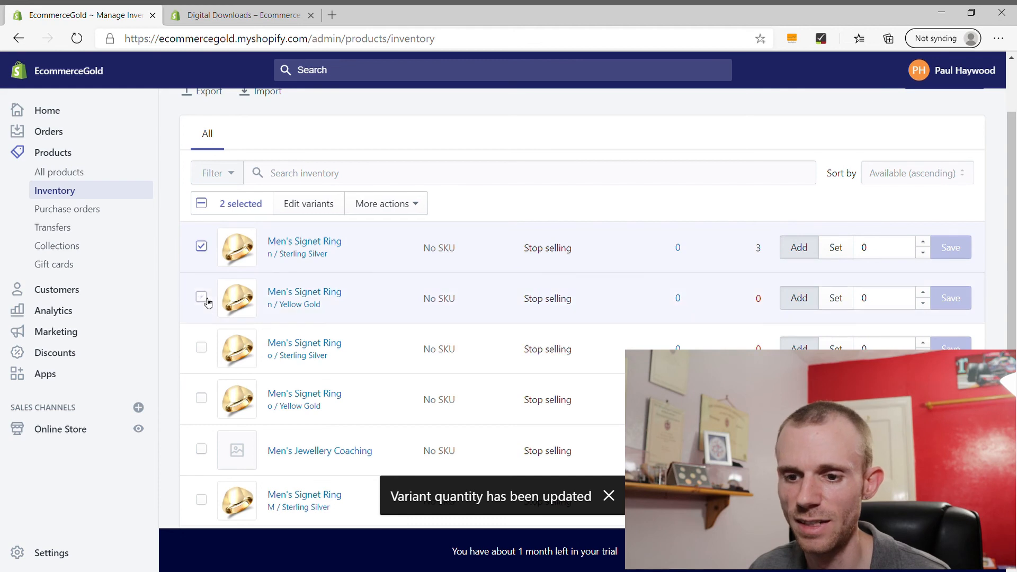
left_click(311, 207)
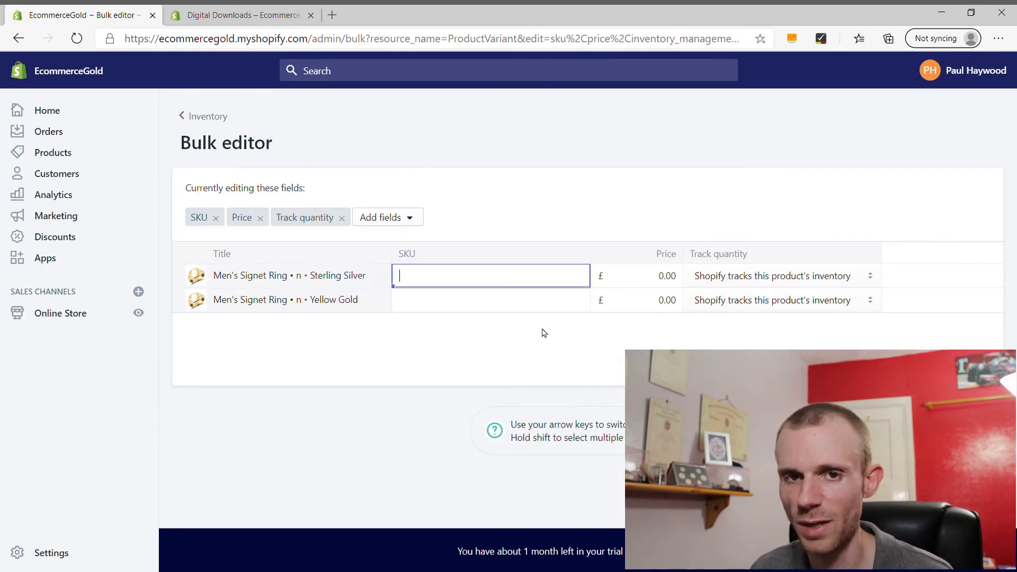
left_click(417, 221)
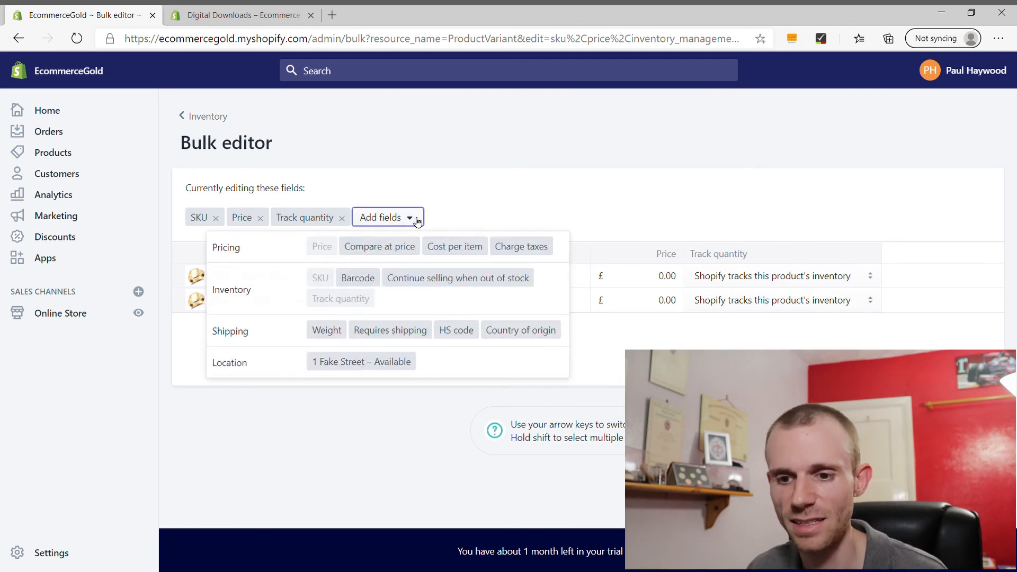
left_click(456, 204)
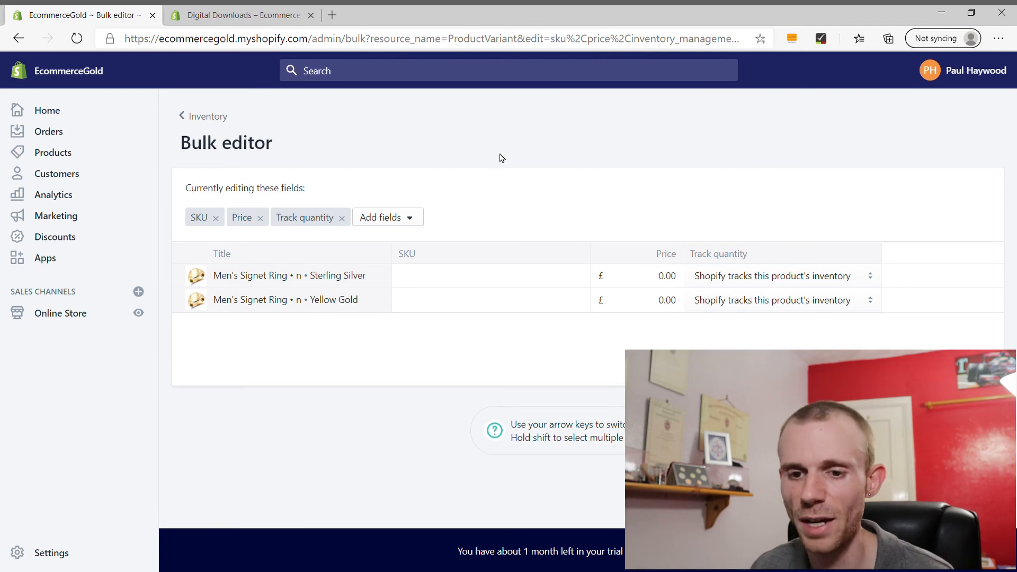
Open Men's Seiko Watch and Men's Signet Ring together in the bulk editor and add the Inventory quantity field
left_click(57, 154)
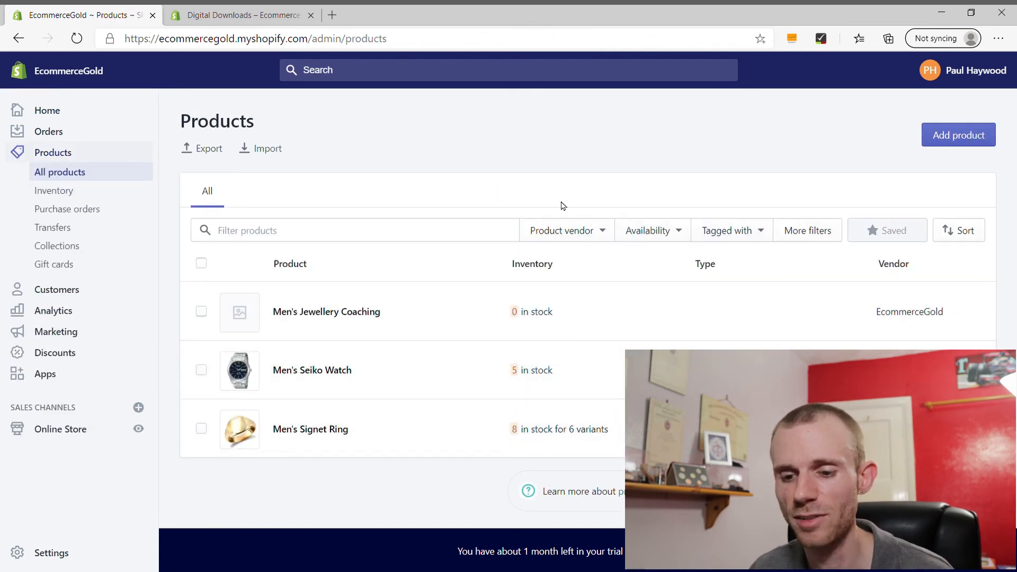
left_click(201, 371)
left_click(202, 428)
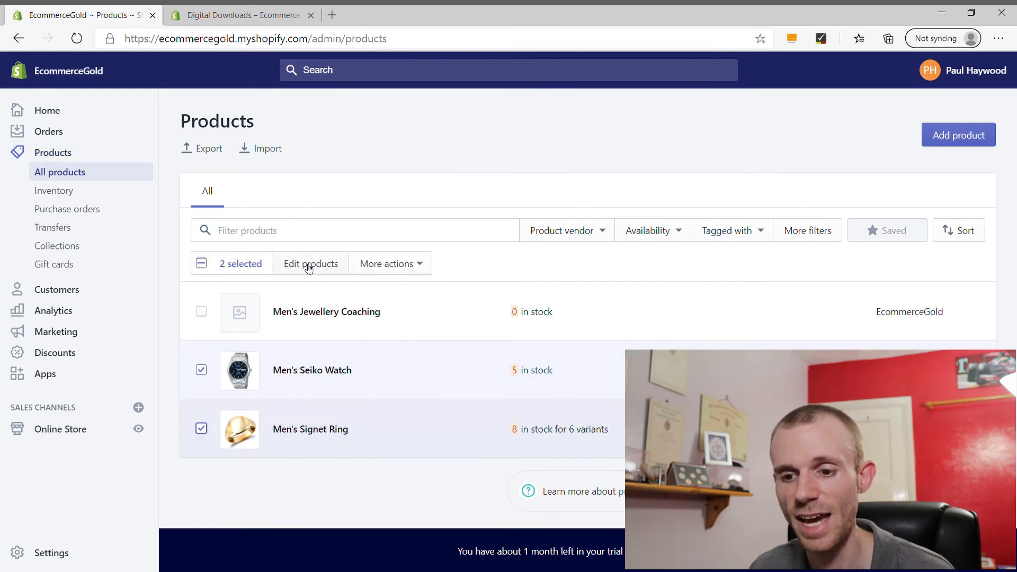
left_click(309, 268)
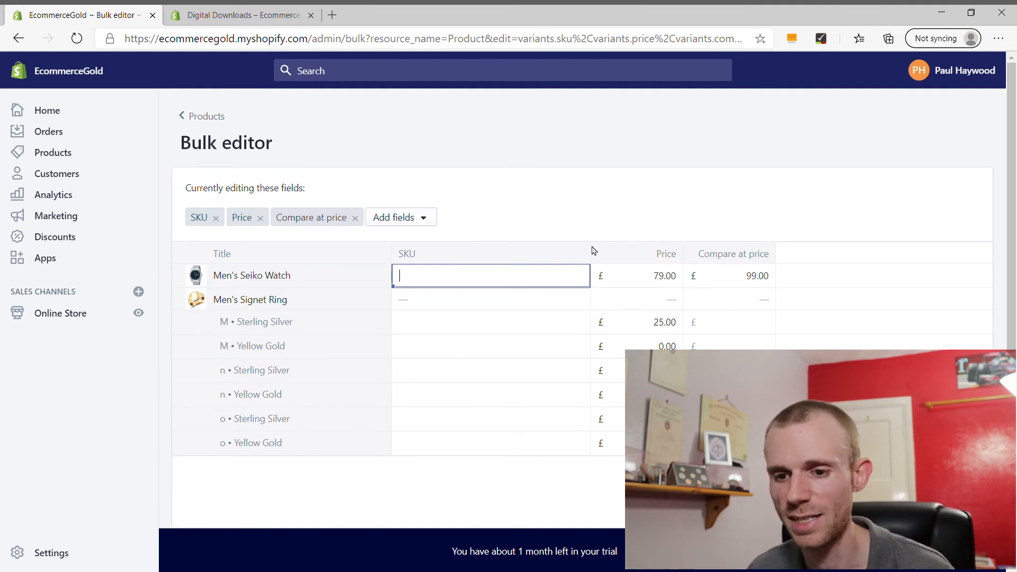
key("shift+Tab")
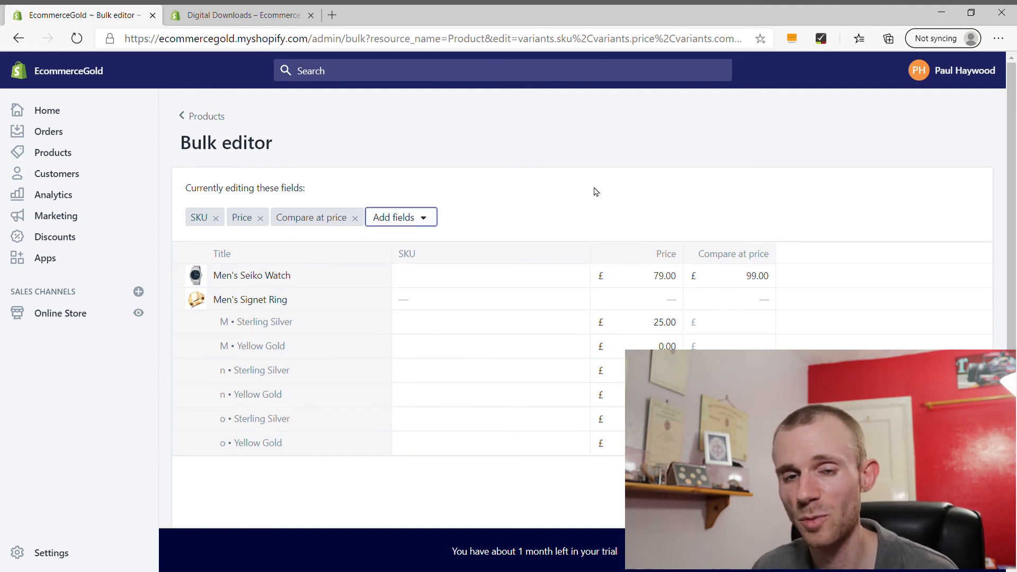
left_click(430, 221)
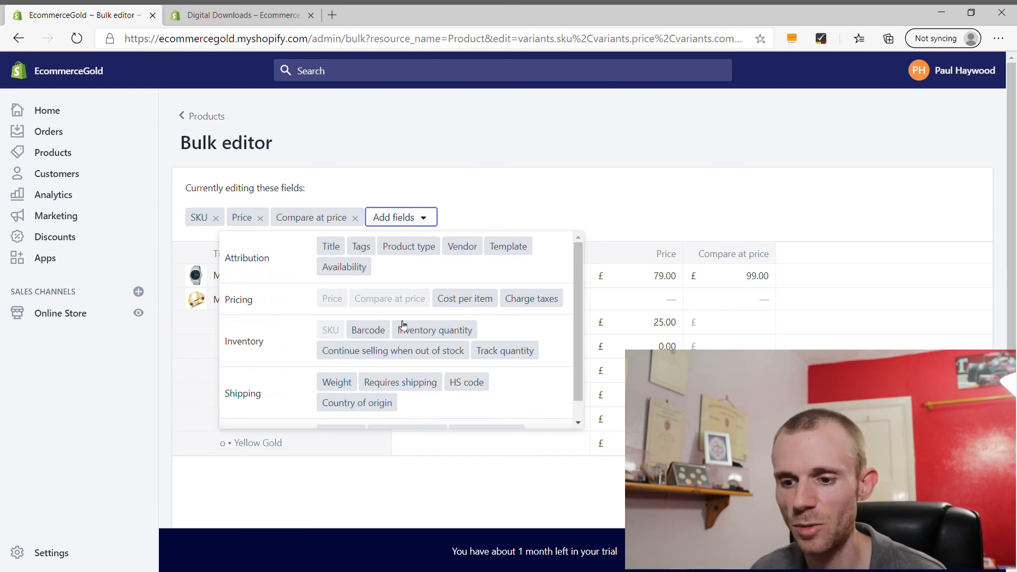
left_click(434, 332)
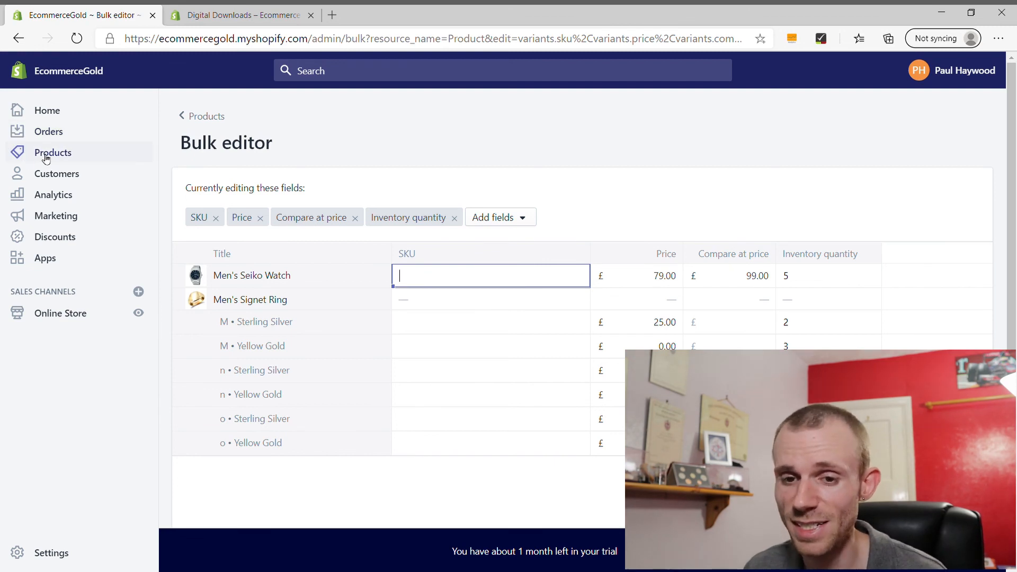
left_click(522, 219)
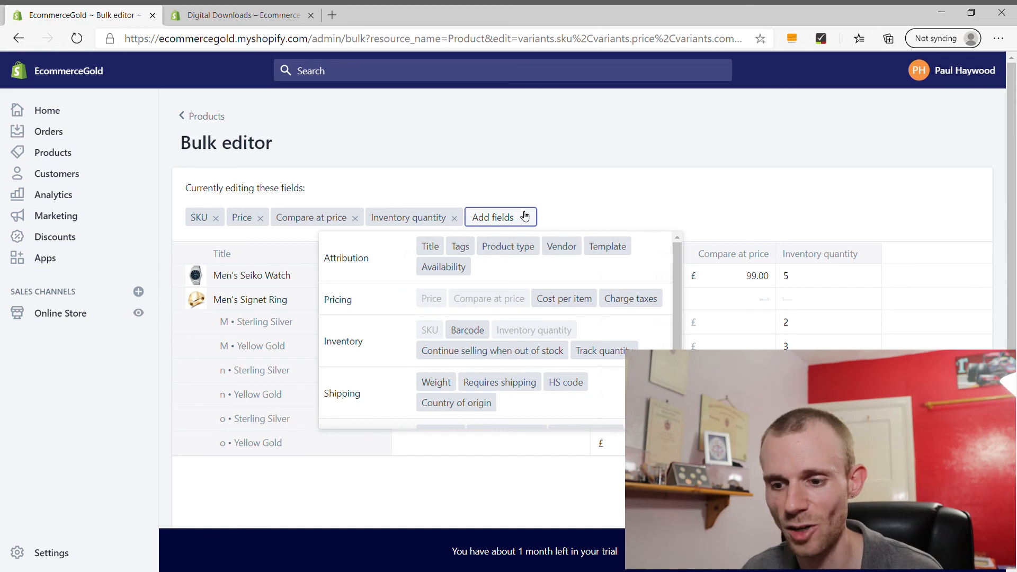
left_click(524, 215)
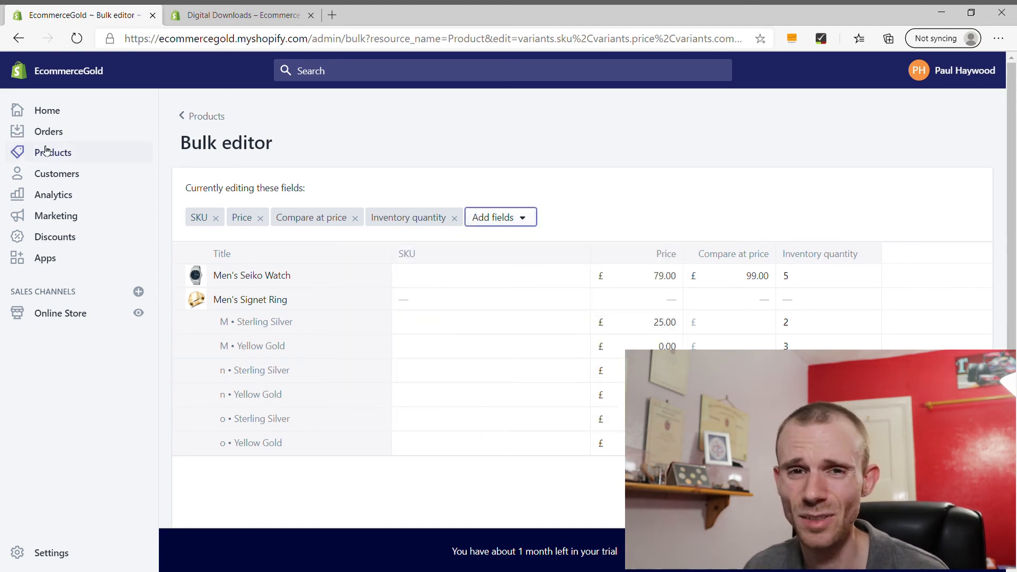